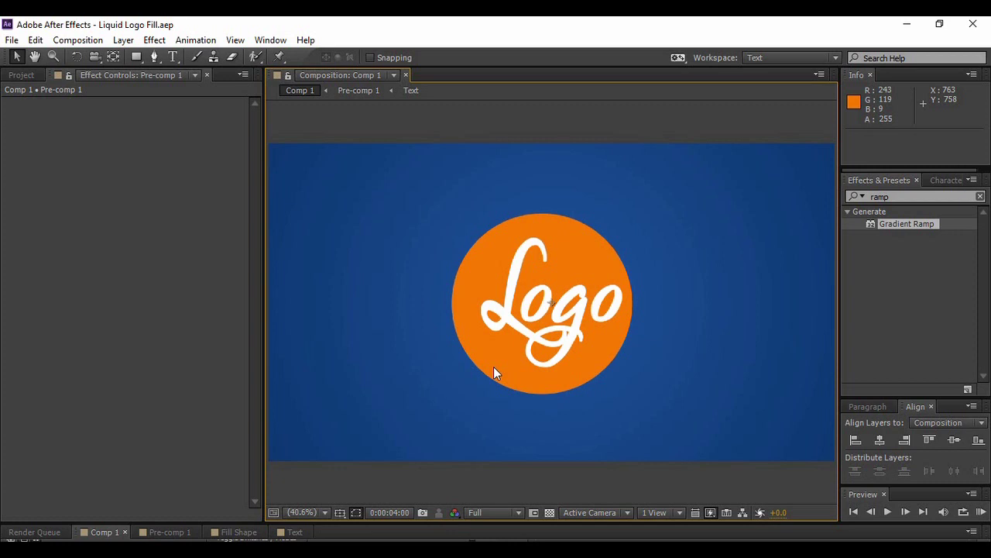
Preview the finished logo animation in Comp 1 from its first frame and enlarge the timeline area
{"action": "left_click", "coordinate": [854, 511]}
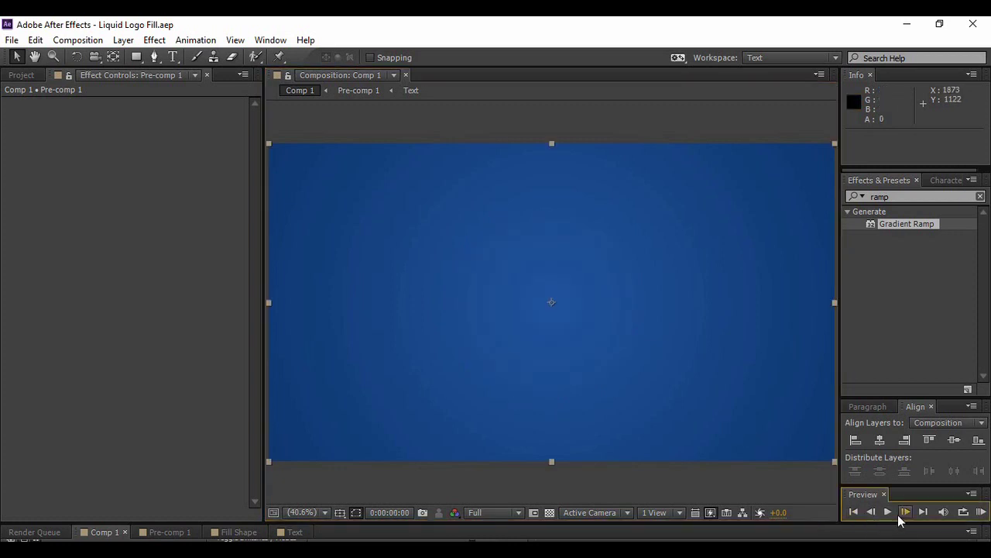
{"action": "left_click", "coordinate": [888, 511]}
{"action": "left_click_drag", "start_coordinate": [821, 524], "coordinate": [817, 376]}
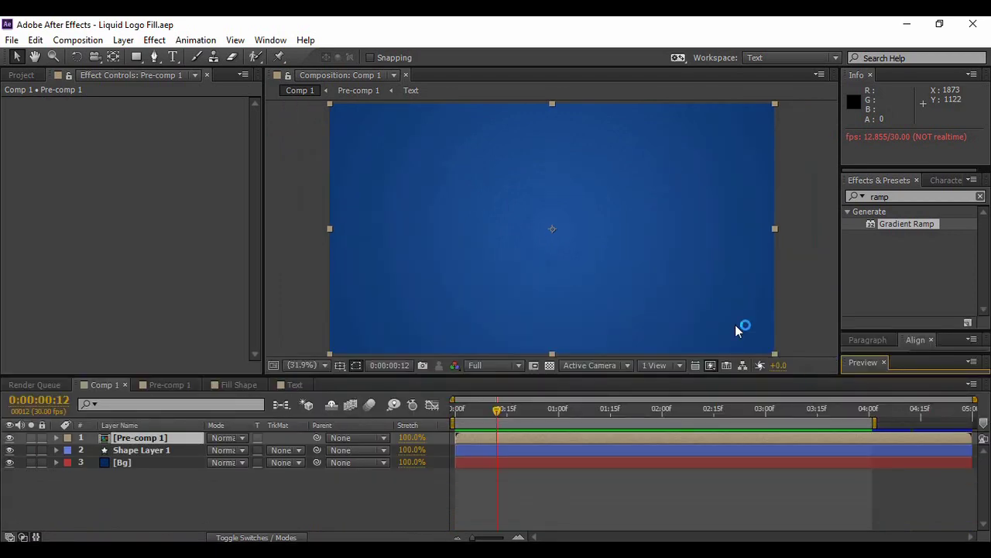
Create a 1920 x 1080 px composition named "Liquid fill" at 30 fps with a 5-second duration
{"action": "left_click", "coordinate": [78, 40]}
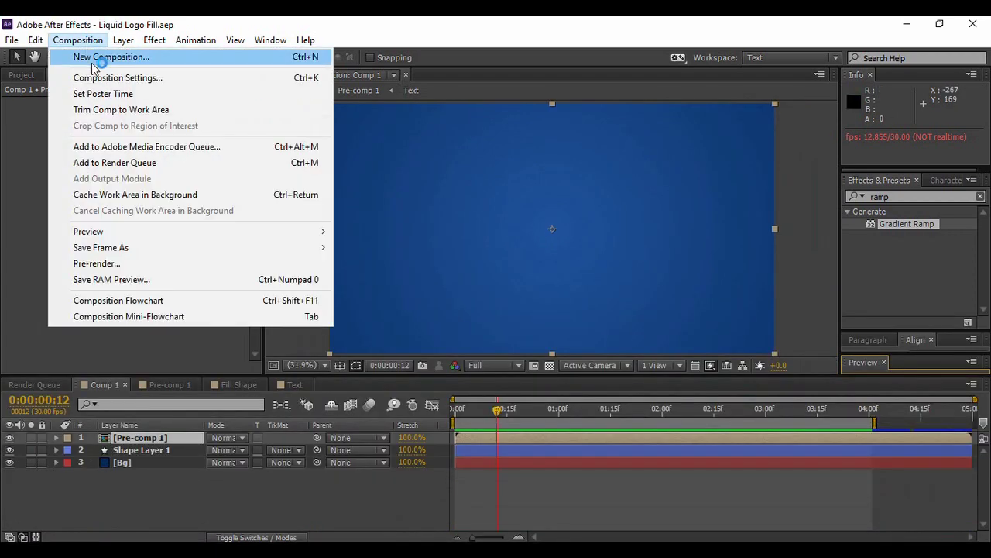
{"action": "left_click", "coordinate": [97, 59]}
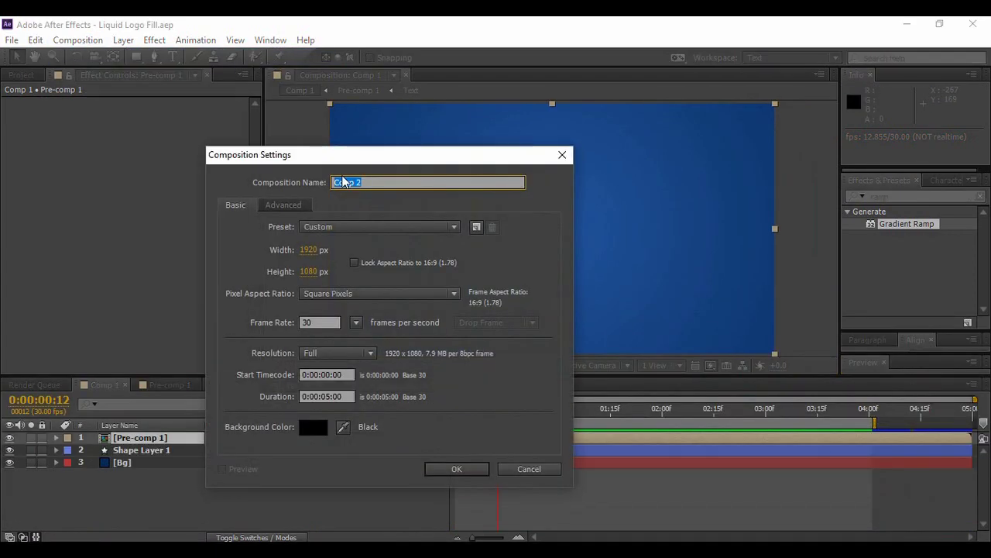
{"action": "type", "text": "Liquid fill"}
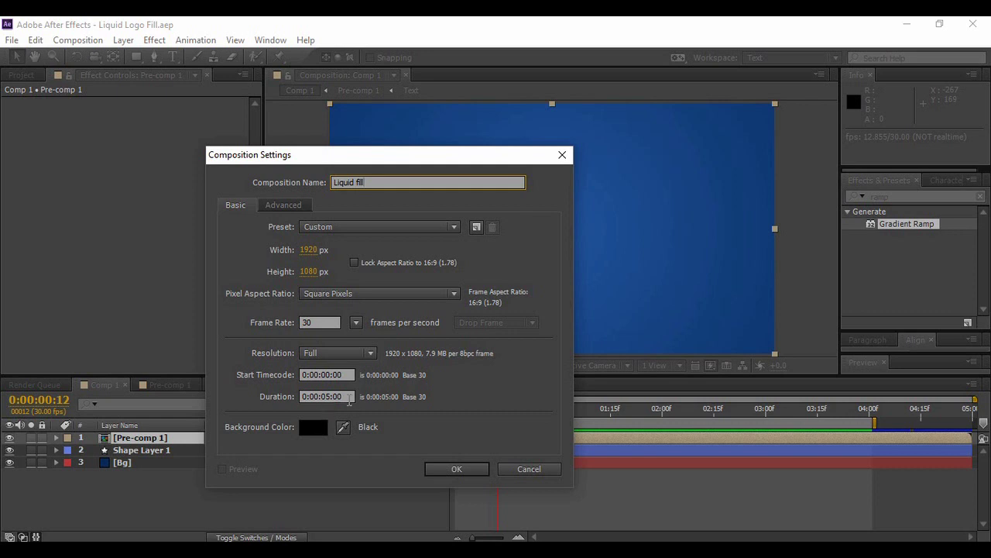
{"action": "left_click", "coordinate": [449, 470]}
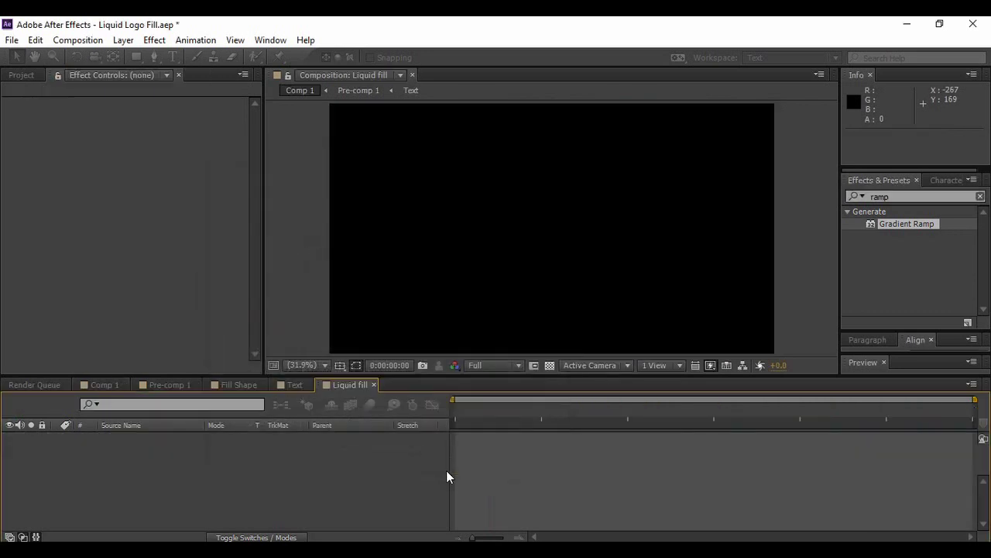
Add a 1920 x 1080 px solid layer named "BG" to the Liquid fill composition
{"action": "right_click", "coordinate": [363, 487]}
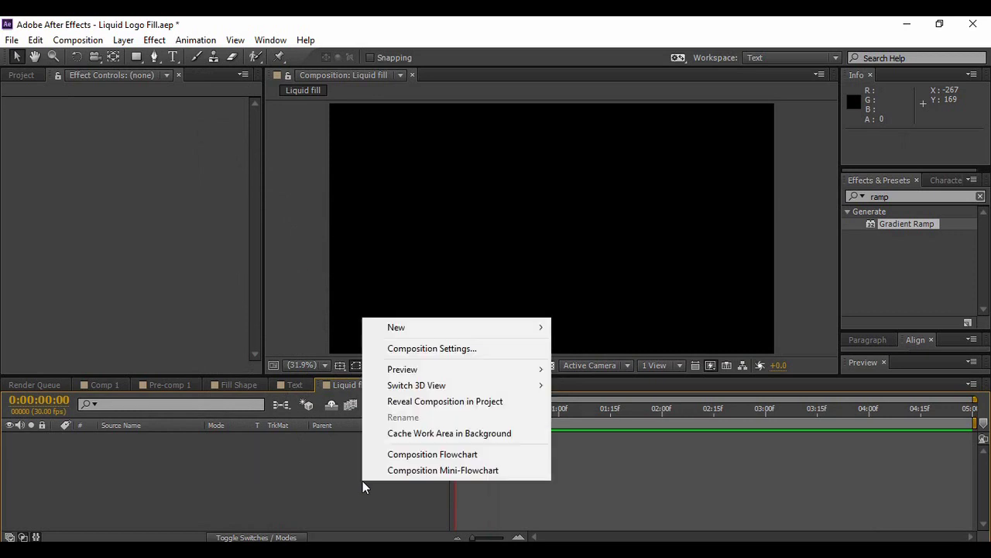
{"action": "mouse_move", "coordinate": [411, 332]}
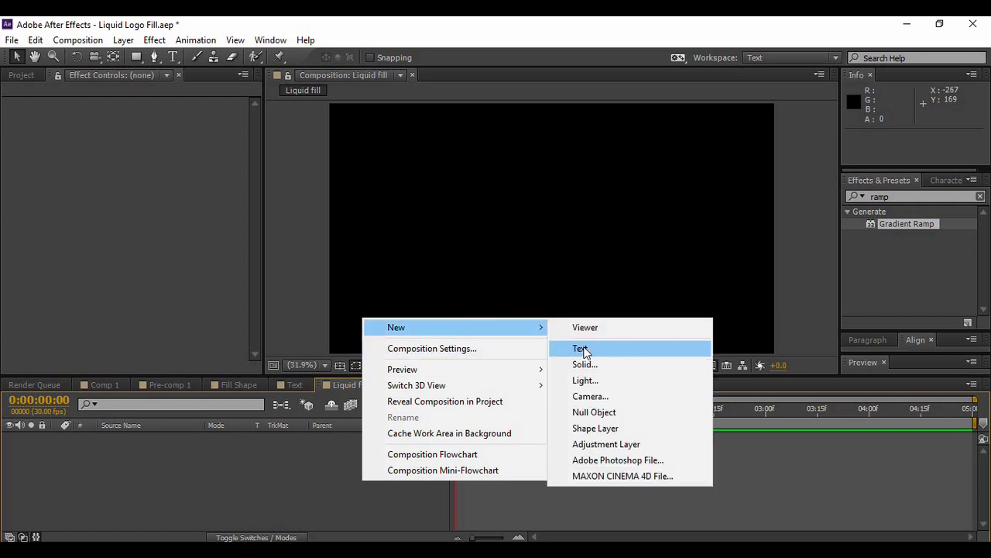
{"action": "left_click", "coordinate": [580, 364]}
{"action": "type", "text": "BG"}
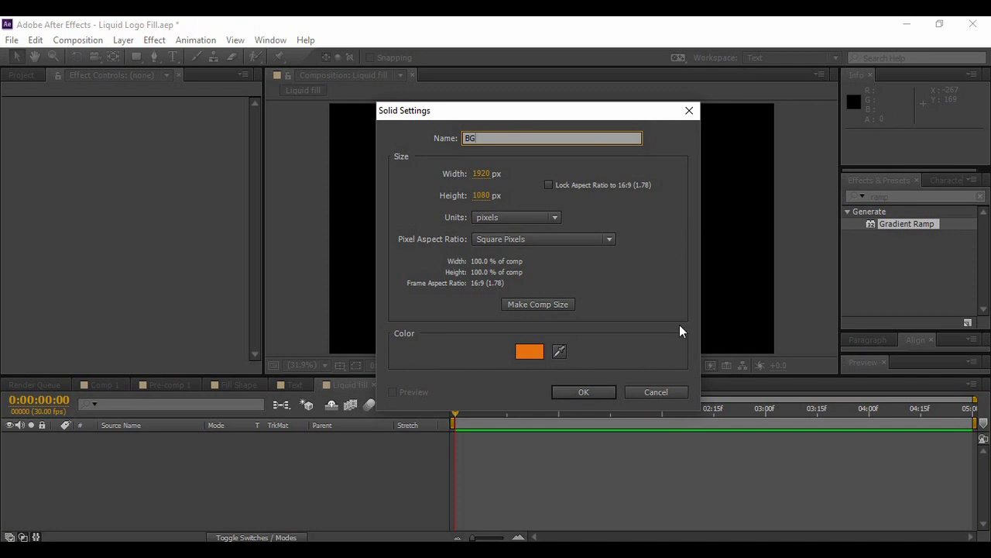
{"action": "left_click", "coordinate": [583, 392]}
Find the Gradient Ramp effect by searching for "ramp" and apply it to the BG layer
{"action": "left_click", "coordinate": [890, 196]}
{"action": "type", "text": "ramp"}
{"action": "key", "text": "BackSpace"}
{"action": "left_click", "coordinate": [865, 194]}
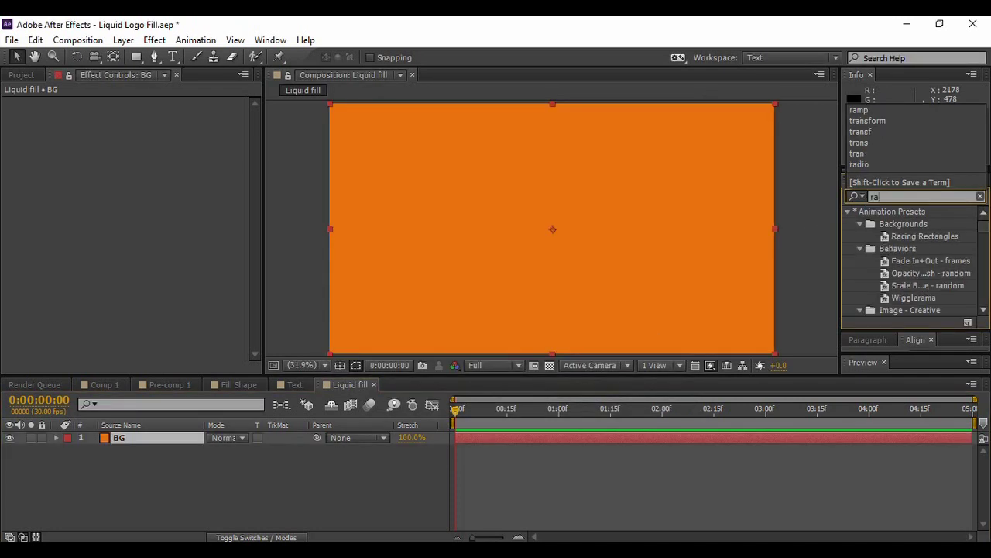
{"action": "left_click", "coordinate": [859, 165]}
{"action": "double_click", "coordinate": [906, 223]}
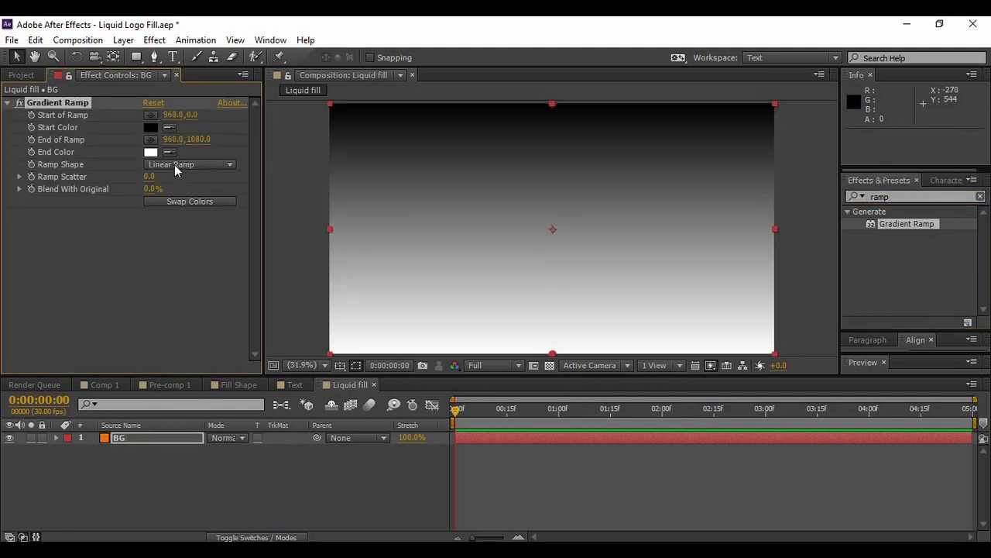
Change the gradient to a Radial Ramp starting at 960, 540 and ending at 960, 2321
{"action": "left_click", "coordinate": [174, 164]}
{"action": "left_click", "coordinate": [177, 197]}
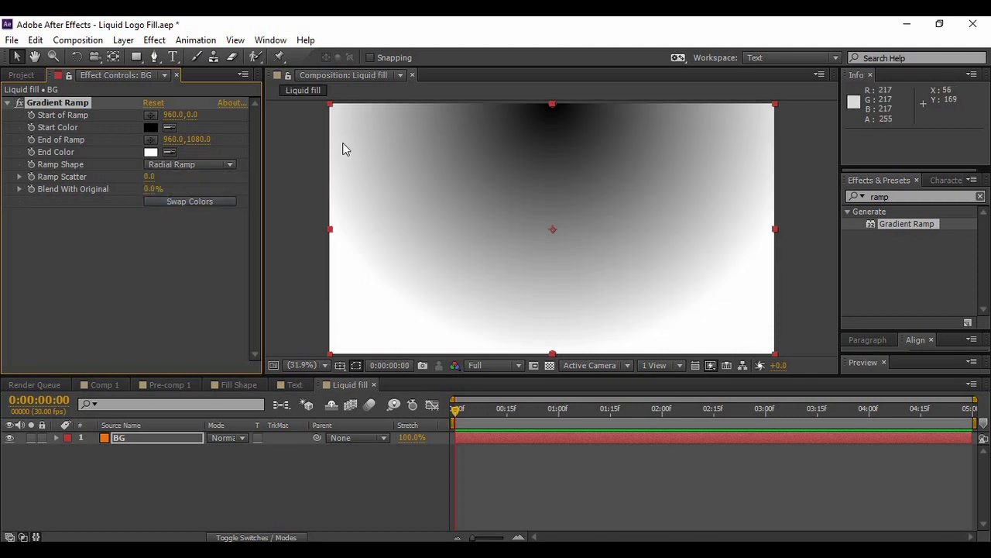
{"action": "left_click", "coordinate": [189, 116]}
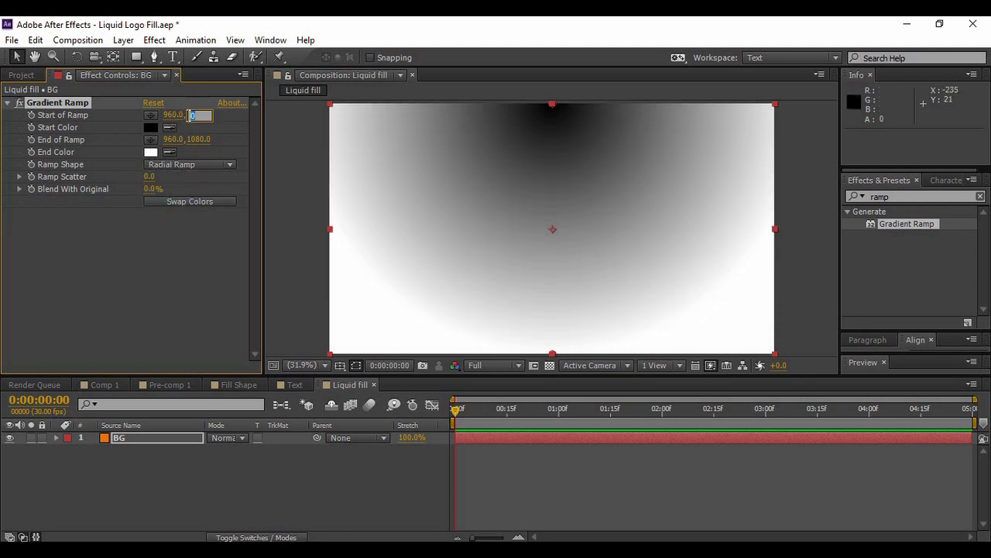
{"action": "type", "text": "540"}
{"action": "key", "text": "Return"}
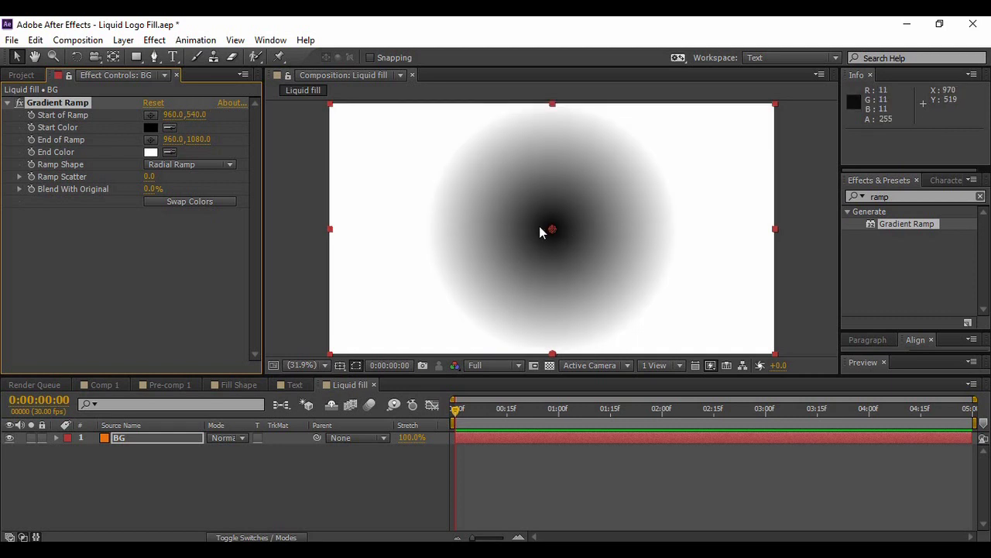
{"action": "left_click_drag", "start_coordinate": [195, 140], "coordinate": [982, 203]}
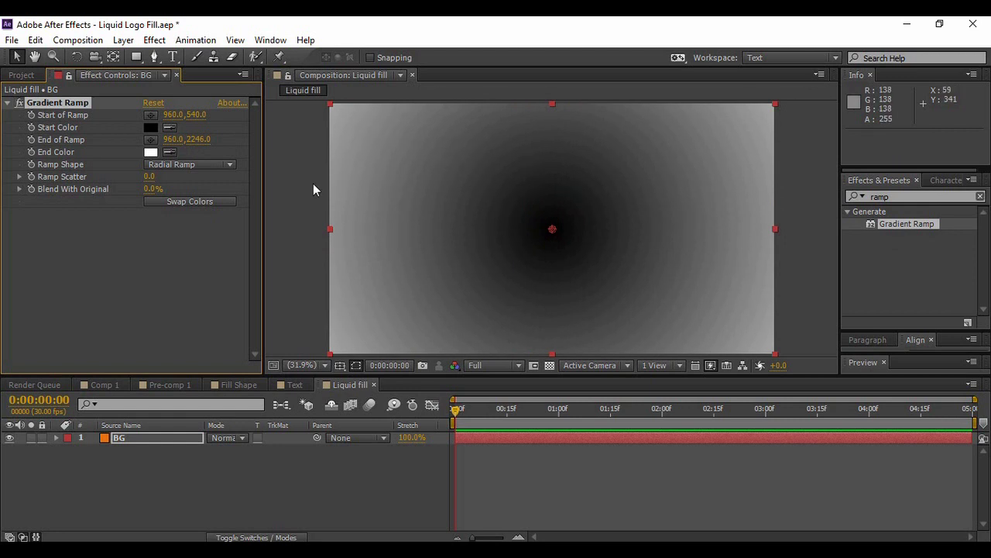
{"action": "left_click_drag", "start_coordinate": [206, 142], "coordinate": [254, 139]}
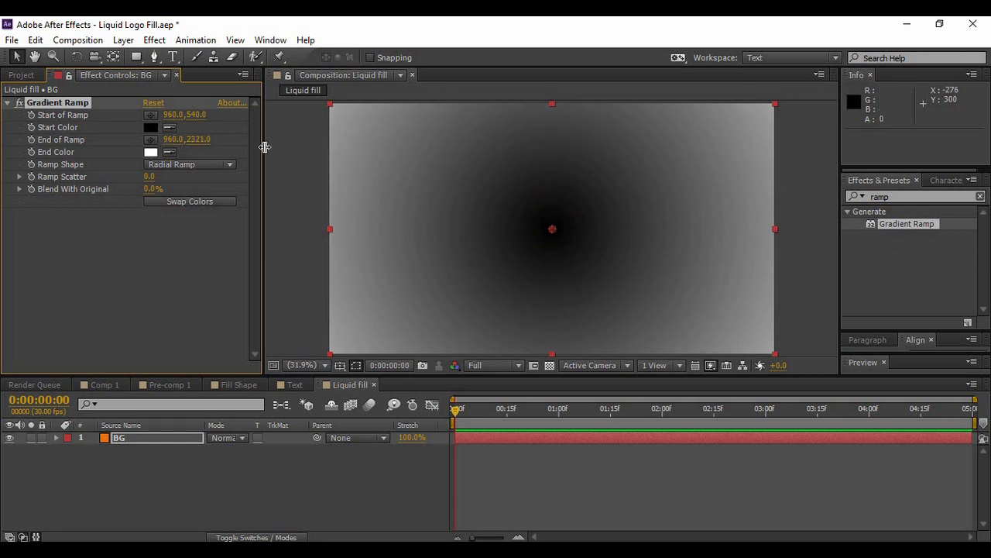
Set the Gradient Ramp's start color to blue 1C3EAC
{"action": "left_click", "coordinate": [150, 127]}
{"action": "left_click", "coordinate": [792, 151]}
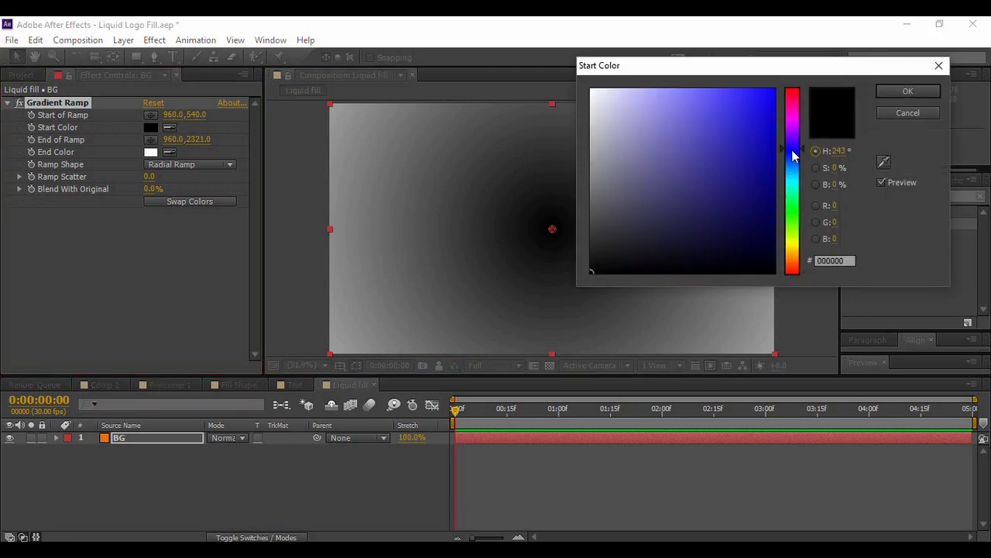
{"action": "left_click_drag", "start_coordinate": [746, 164], "coordinate": [746, 148]}
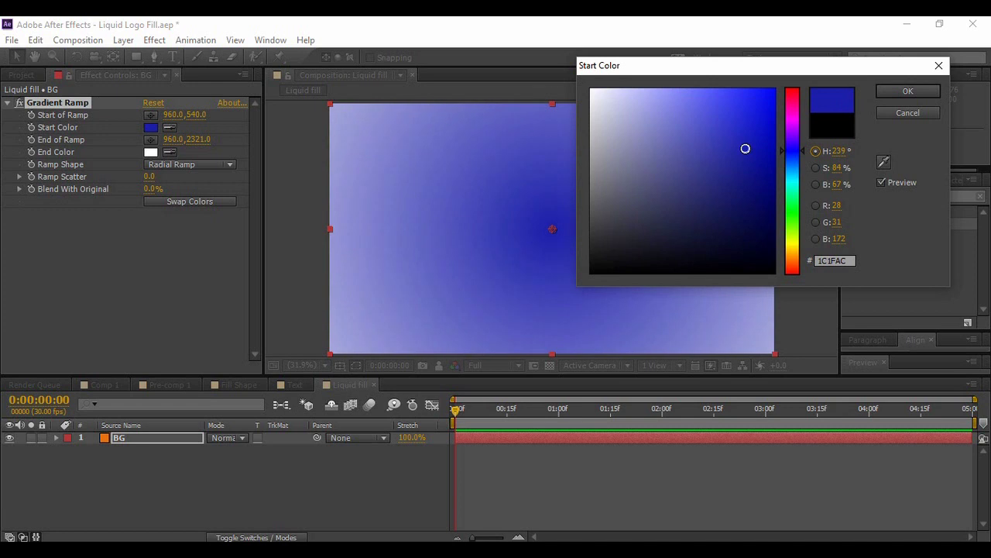
{"action": "left_click", "coordinate": [803, 149]}
{"action": "left_click", "coordinate": [805, 156]}
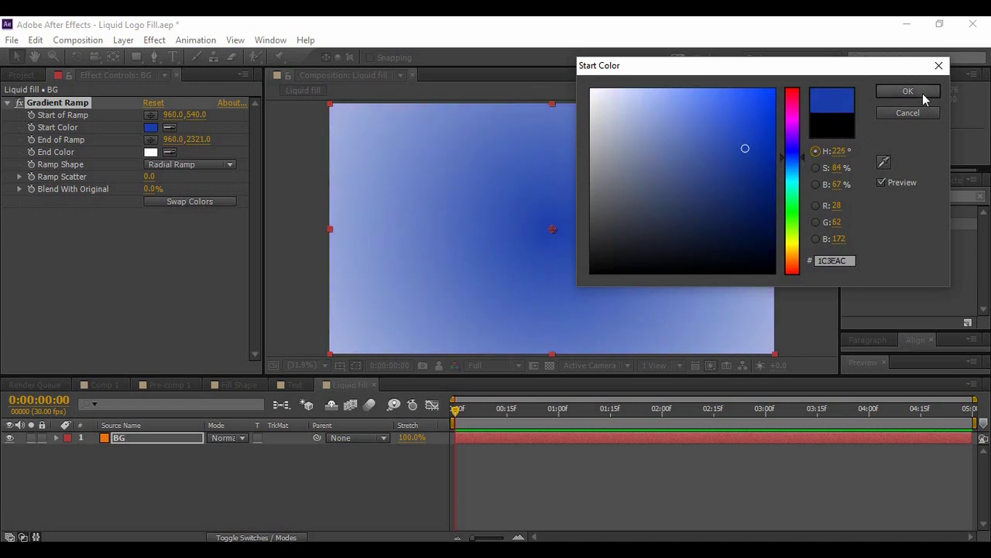
{"action": "left_click", "coordinate": [908, 91]}
Set the Gradient Ramp's end color to dark blue 0F2662 and lock the BG layer
{"action": "left_click", "coordinate": [151, 151]}
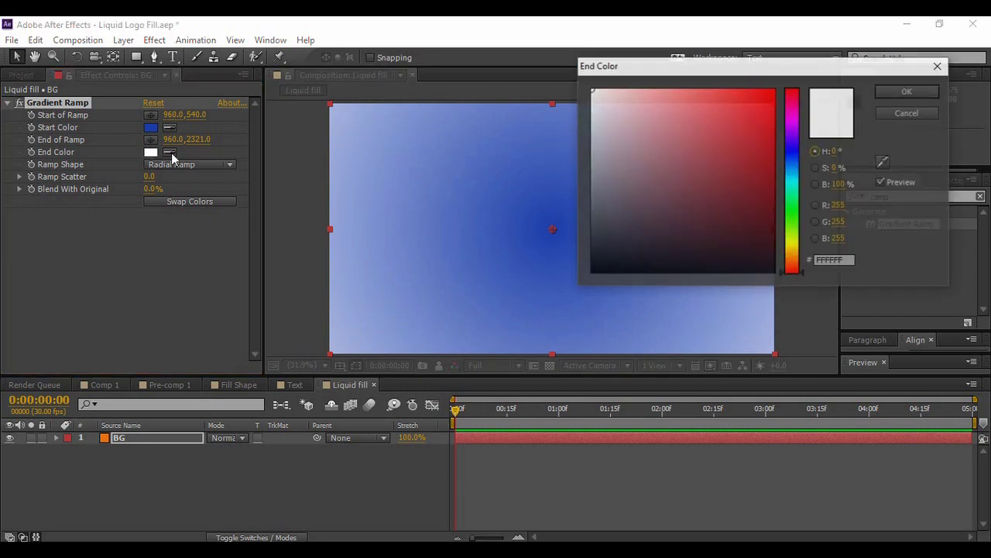
{"action": "mouse_move", "coordinate": [804, 156]}
{"action": "left_mouse_down"}
{"action": "mouse_move", "coordinate": [797, 173]}
{"action": "mouse_move", "coordinate": [797, 163]}
{"action": "left_mouse_up"}
{"action": "left_click_drag", "start_coordinate": [724, 186], "coordinate": [747, 201]}
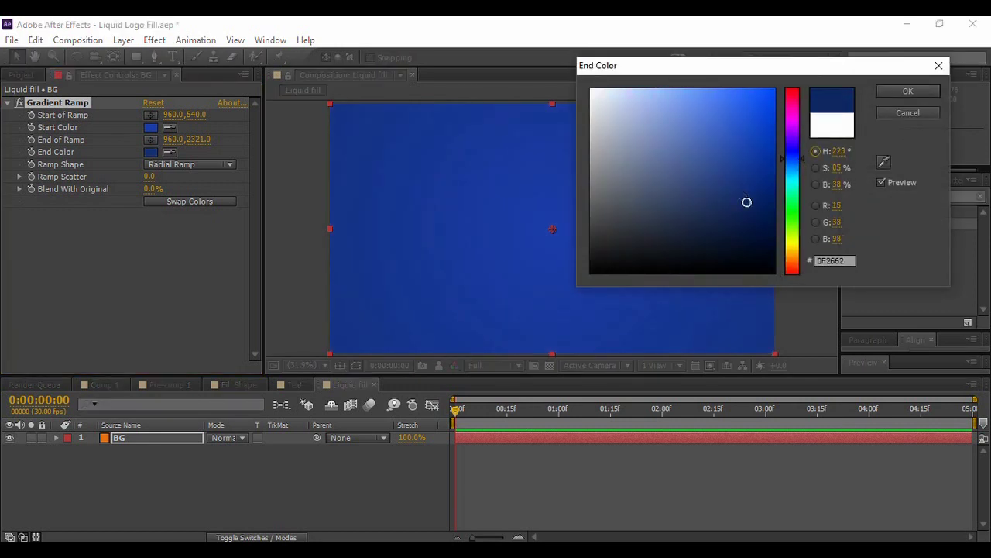
{"action": "left_click", "coordinate": [895, 91]}
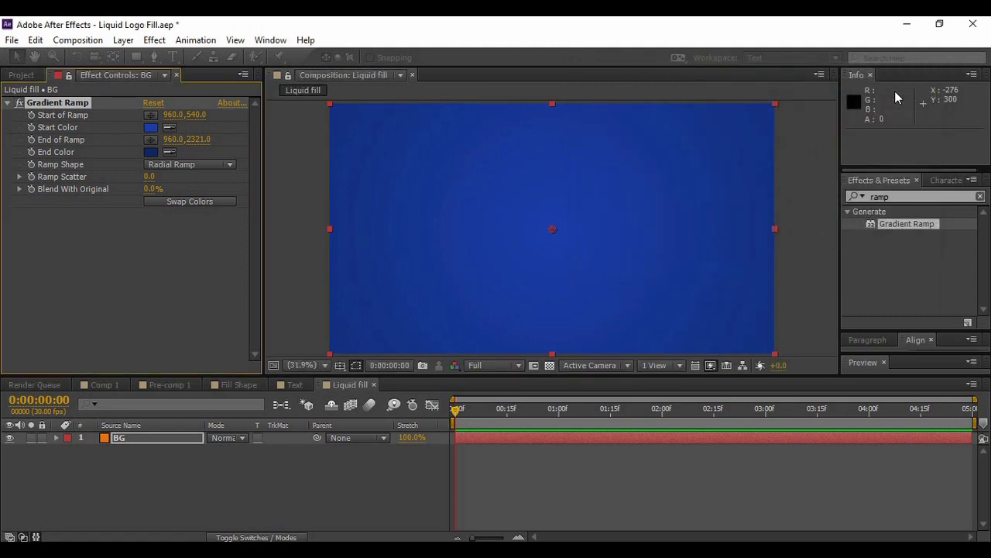
{"action": "left_click", "coordinate": [286, 477]}
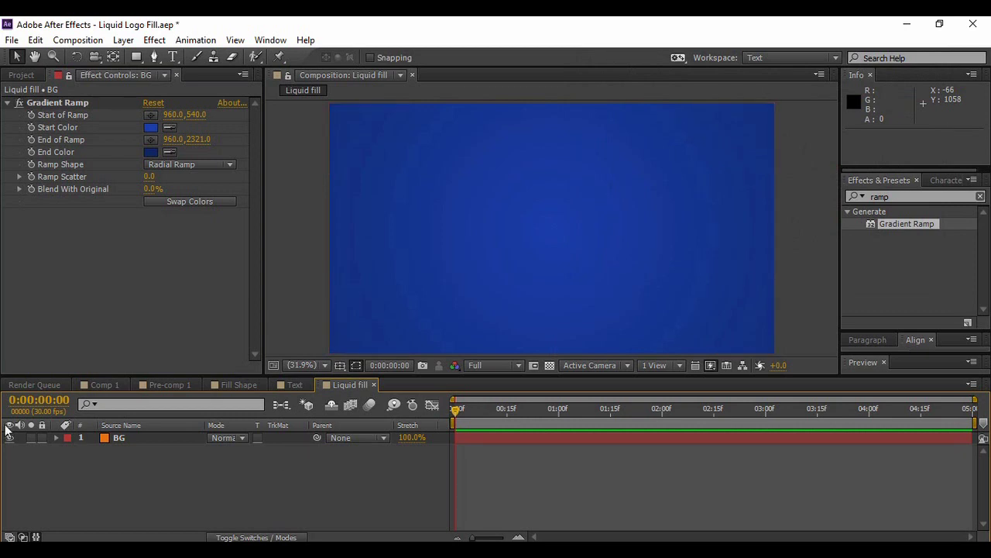
{"action": "left_click", "coordinate": [42, 438]}
Set up the Ellipse tool with a solid orange fill and no stroke
{"action": "left_click", "coordinate": [137, 58]}
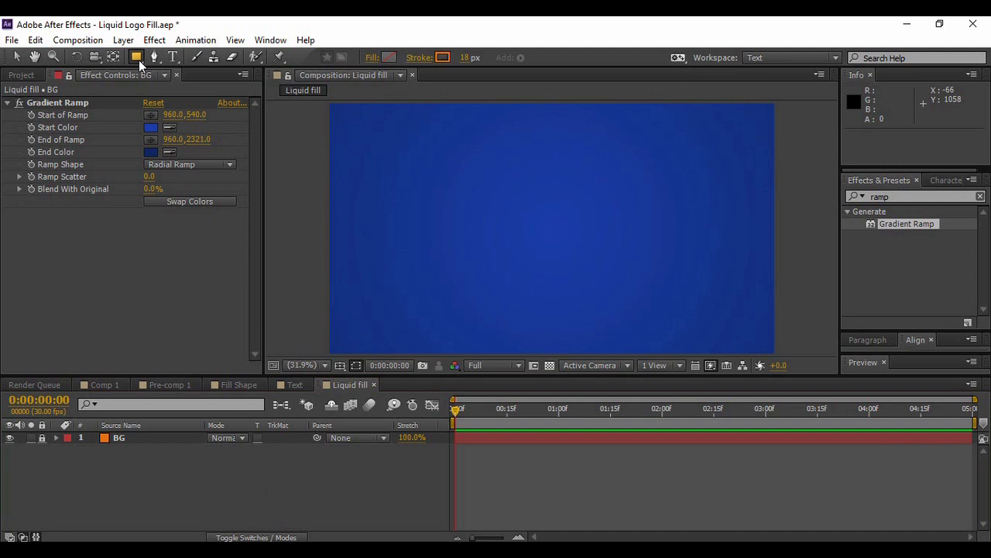
{"action": "key", "text": "q"}
{"action": "key", "text": "q"}
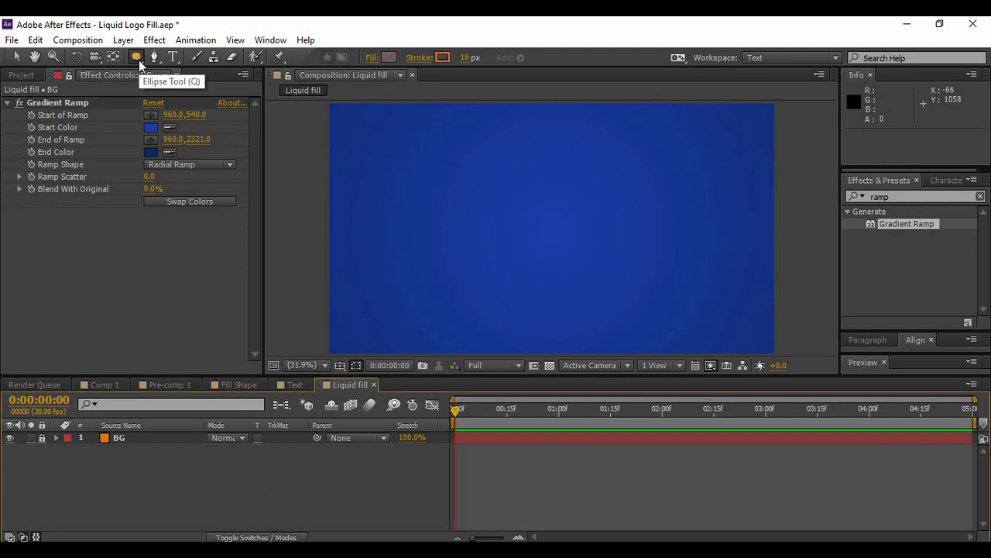
{"action": "left_click", "coordinate": [368, 60]}
{"action": "left_click", "coordinate": [441, 247]}
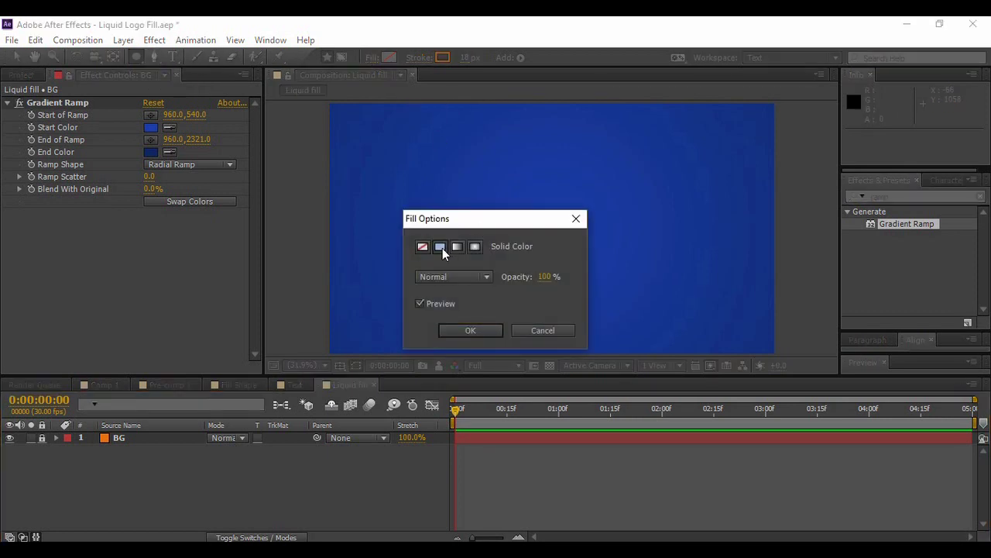
{"action": "left_click", "coordinate": [468, 330]}
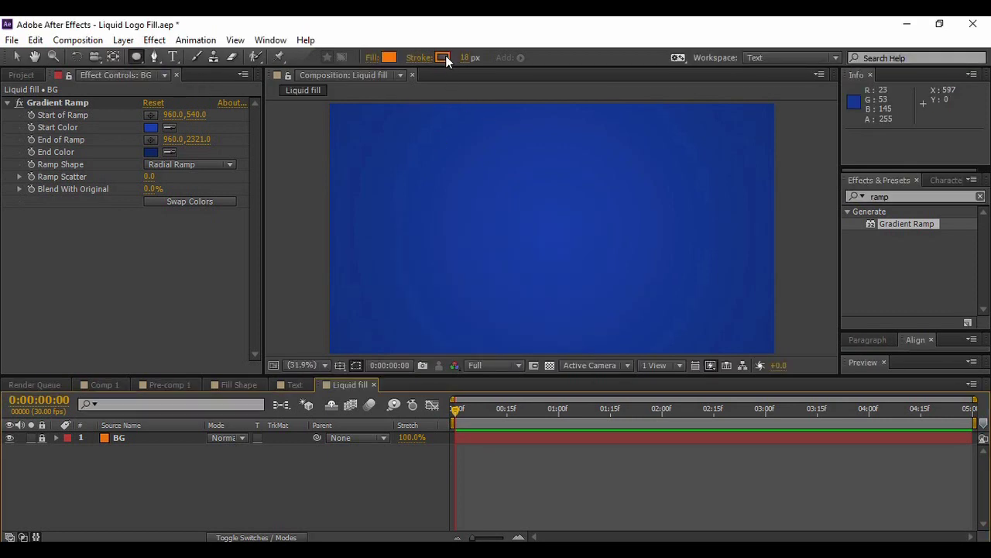
{"action": "left_click", "coordinate": [413, 58]}
{"action": "left_click", "coordinate": [422, 247]}
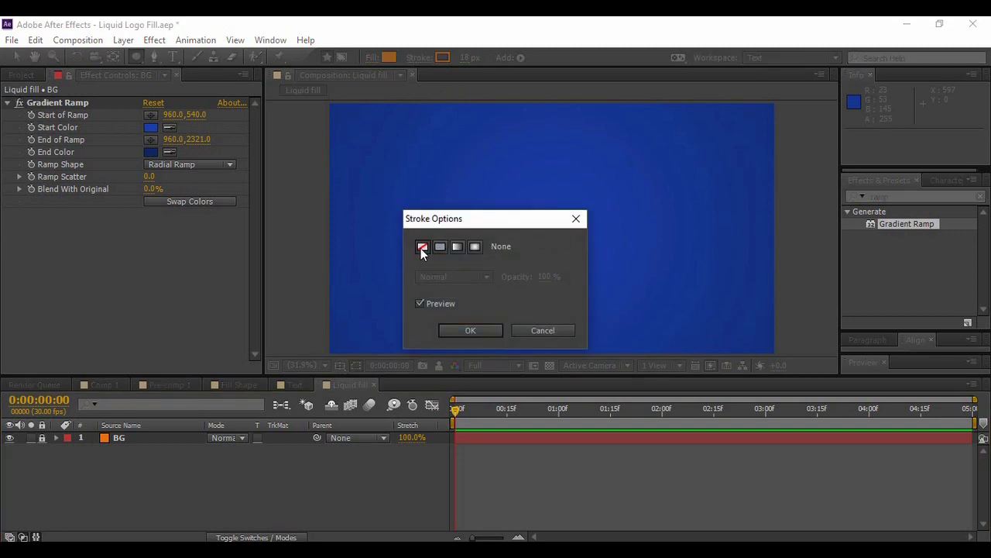
{"action": "left_click", "coordinate": [450, 333]}
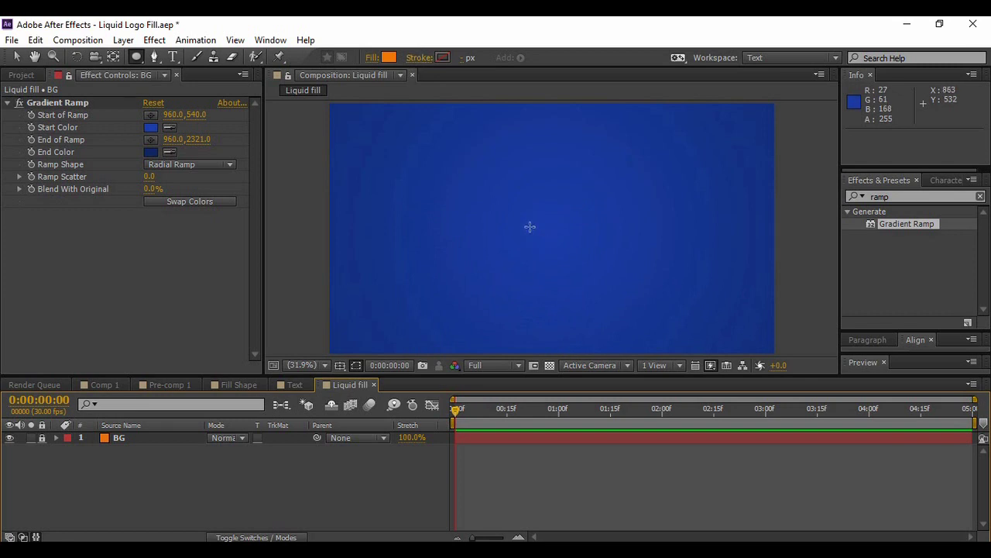
Draw an orange circle about 448 px in diameter and center it horizontally and vertically in the composition
{"action": "left_click_drag", "start_coordinate": [503, 197], "coordinate": [607, 301]}
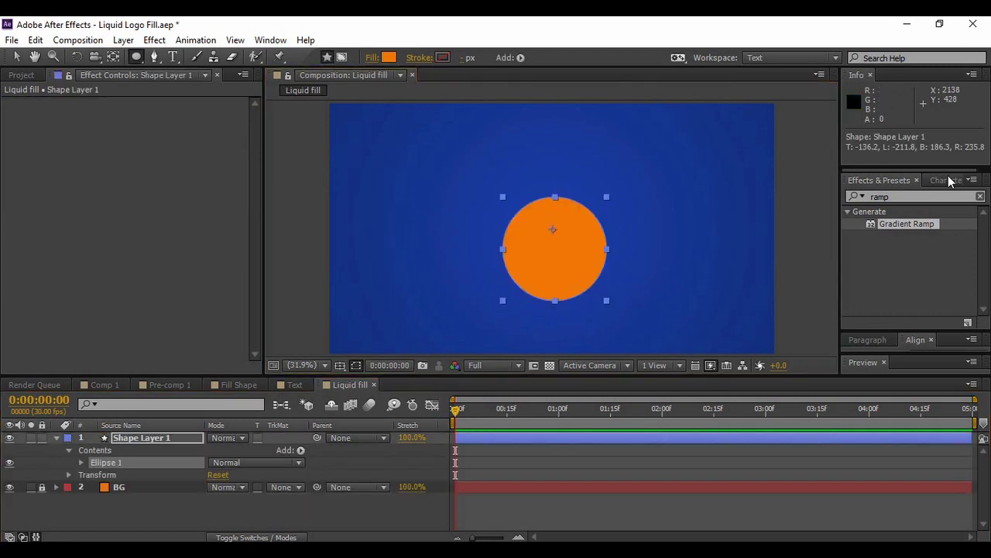
{"action": "left_click", "coordinate": [946, 179]}
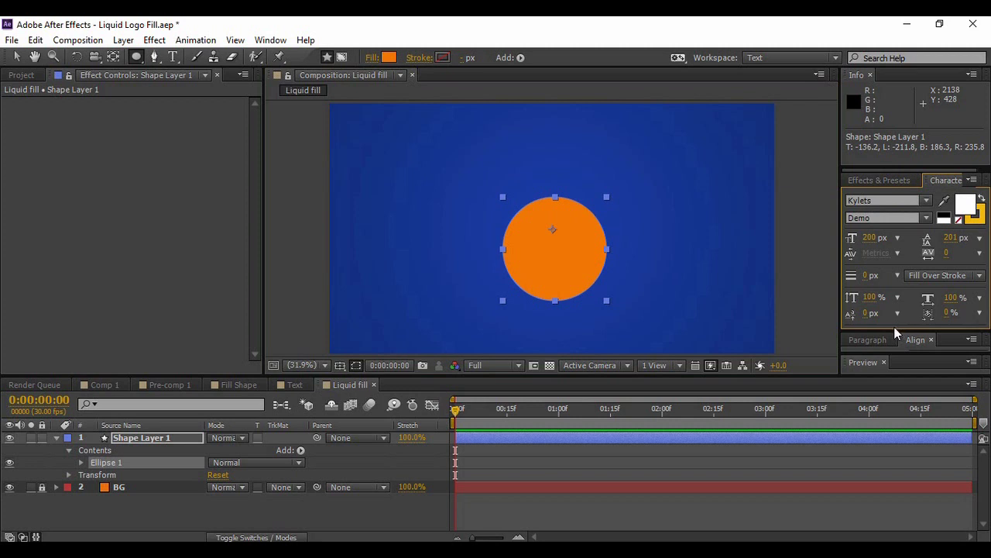
{"action": "left_click_drag", "start_coordinate": [893, 329], "coordinate": [893, 267]}
{"action": "left_click", "coordinate": [879, 308]}
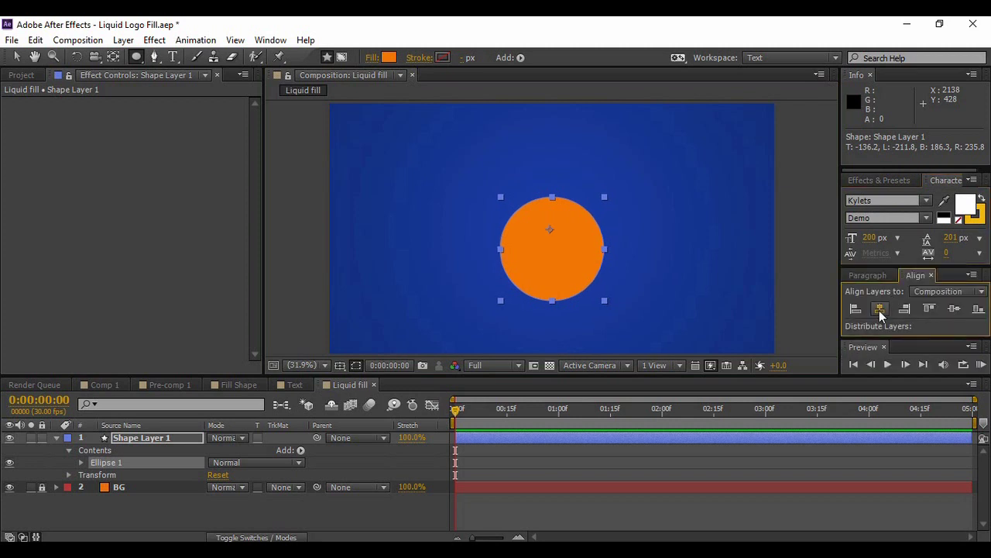
{"action": "left_click", "coordinate": [952, 309]}
{"action": "left_click", "coordinate": [17, 57]}
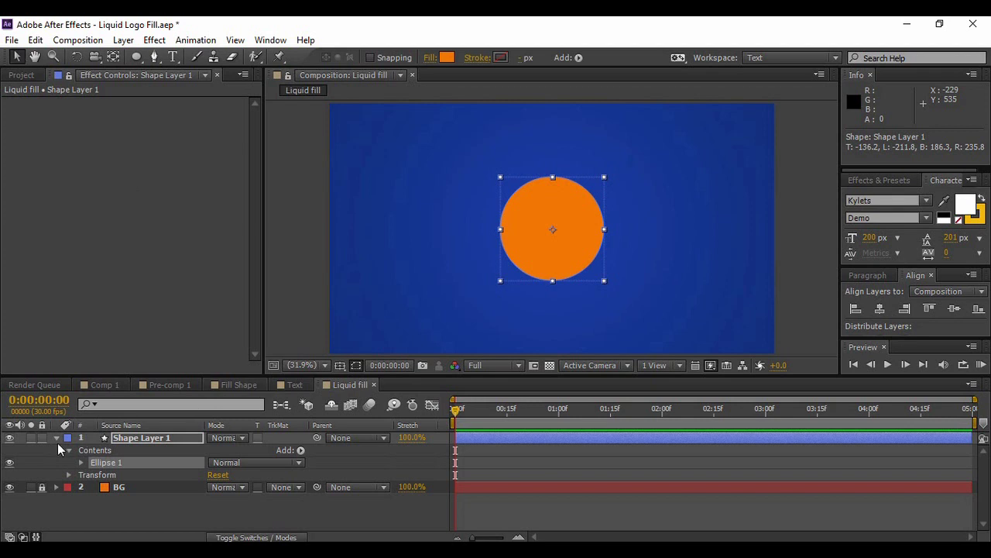
{"action": "left_click", "coordinate": [57, 439]}
{"action": "left_click", "coordinate": [177, 505]}
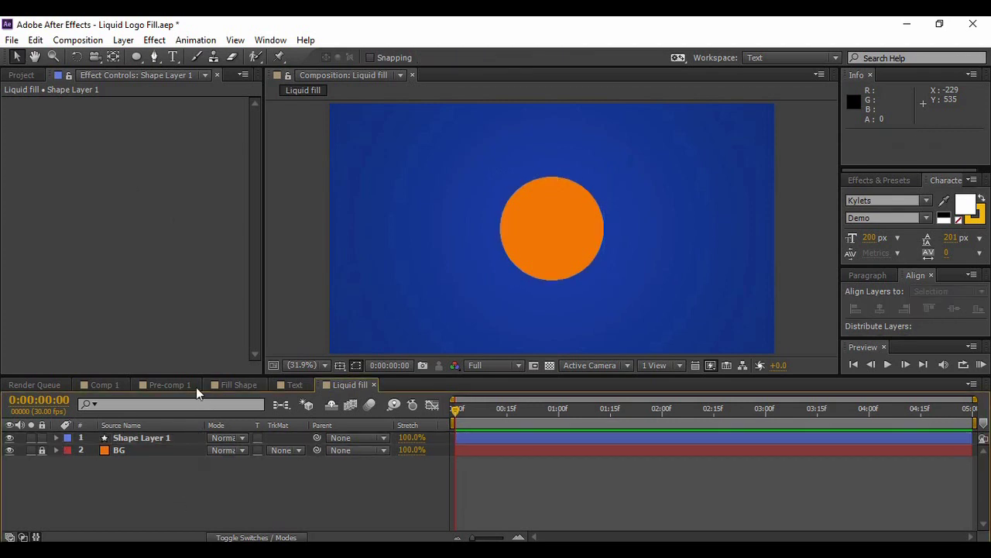
Draw an orange rectangle about 1910 by 626 px across the full width of the composition, covering the circle
{"action": "left_click", "coordinate": [140, 56]}
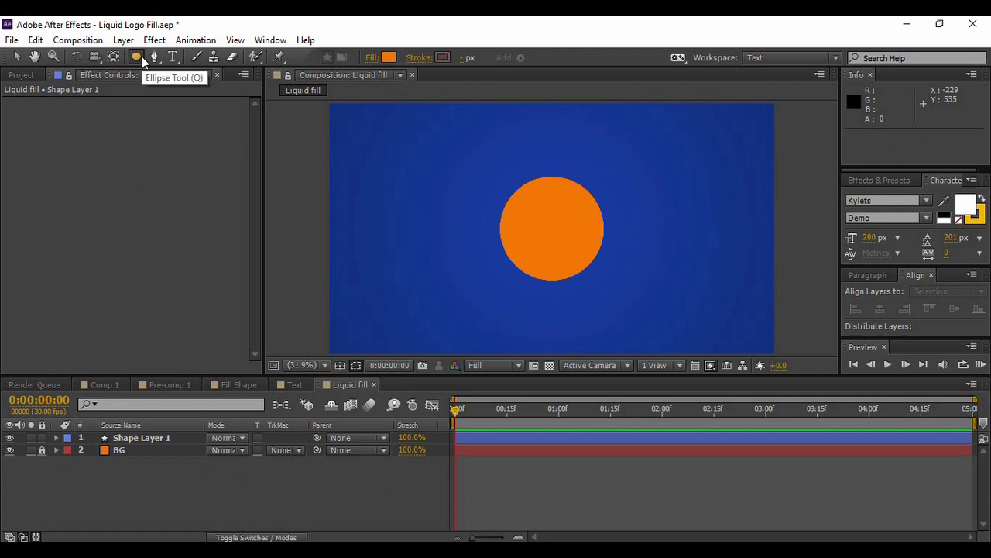
{"action": "key", "text": "q"}
{"action": "key", "text": "q"}
{"action": "key", "text": "q"}
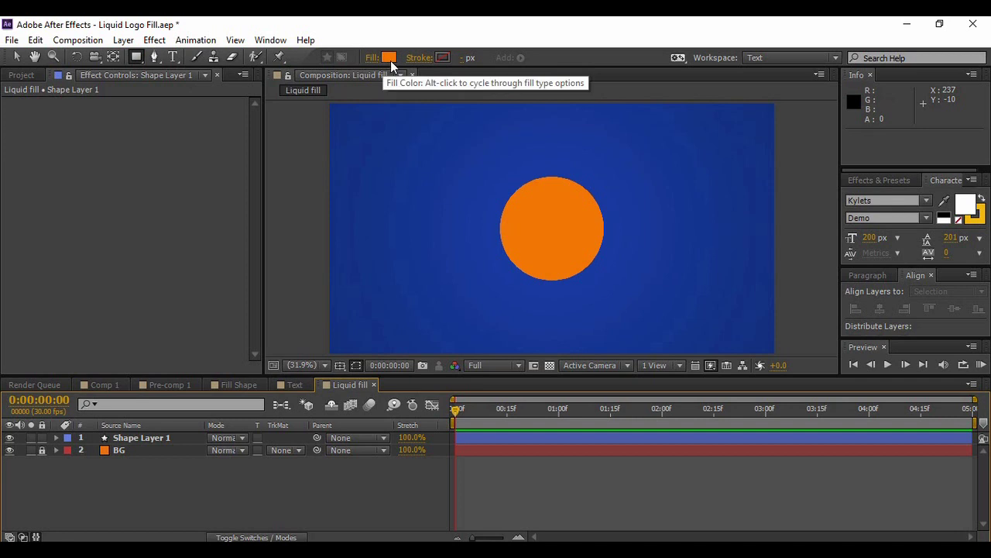
{"action": "left_click_drag", "start_coordinate": [332, 166], "coordinate": [775, 310]}
Find the Turbulent Displace effect and apply it to the rectangle layer
{"action": "left_click", "coordinate": [858, 183]}
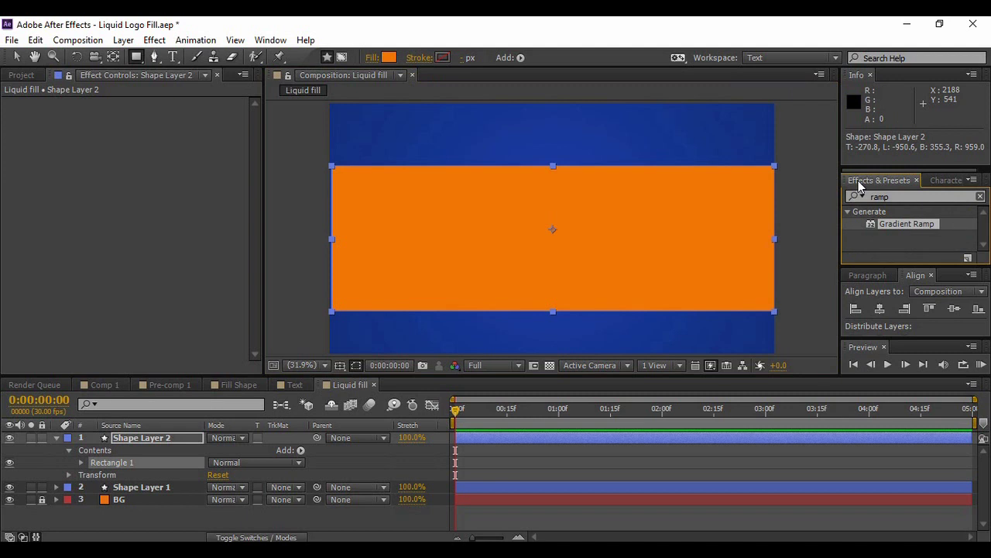
{"action": "left_click", "coordinate": [868, 198]}
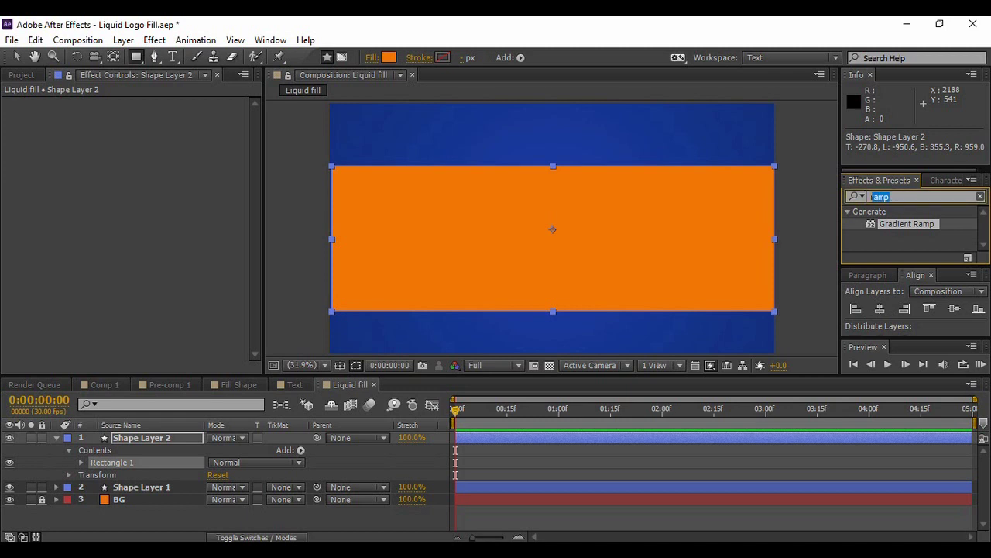
{"action": "type", "text": "tur"}
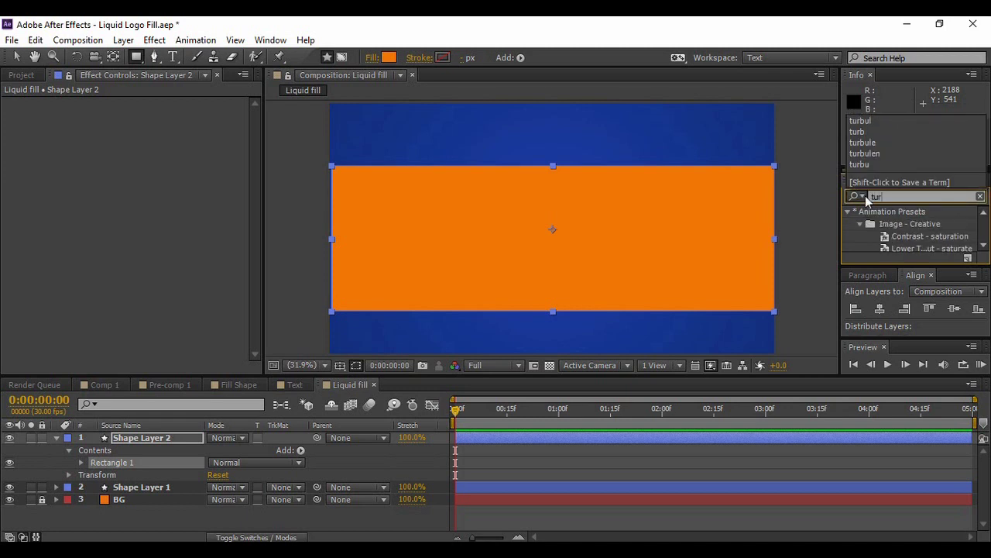
{"action": "type", "text": "bul"}
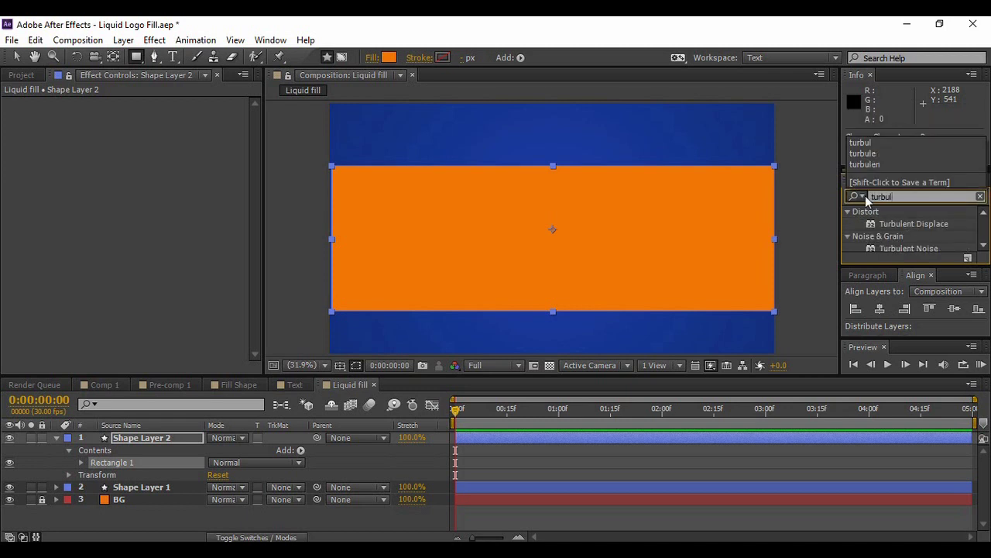
{"action": "left_click", "coordinate": [906, 219]}
{"action": "left_click", "coordinate": [913, 223]}
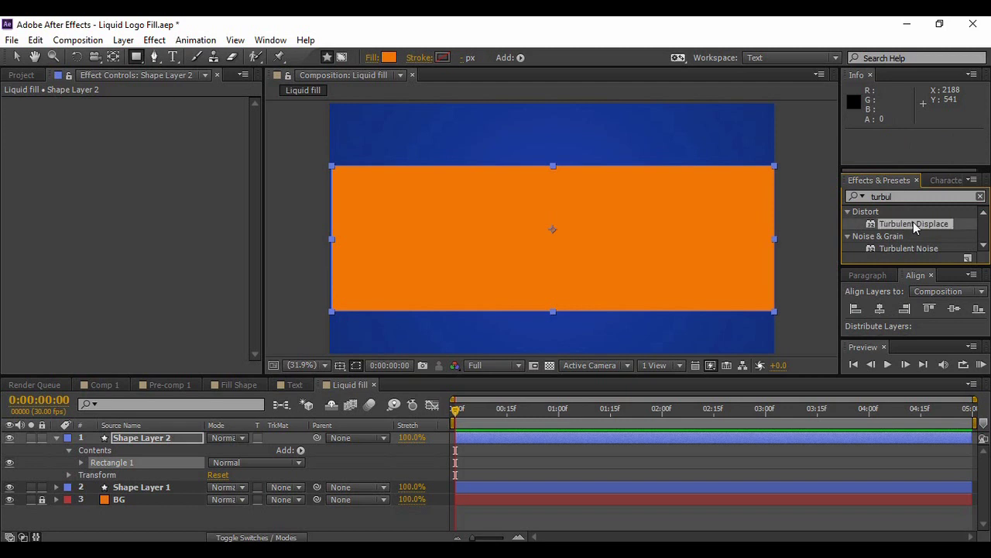
{"action": "left_click_drag", "start_coordinate": [781, 240], "coordinate": [609, 242]}
{"action": "key", "text": "v"}
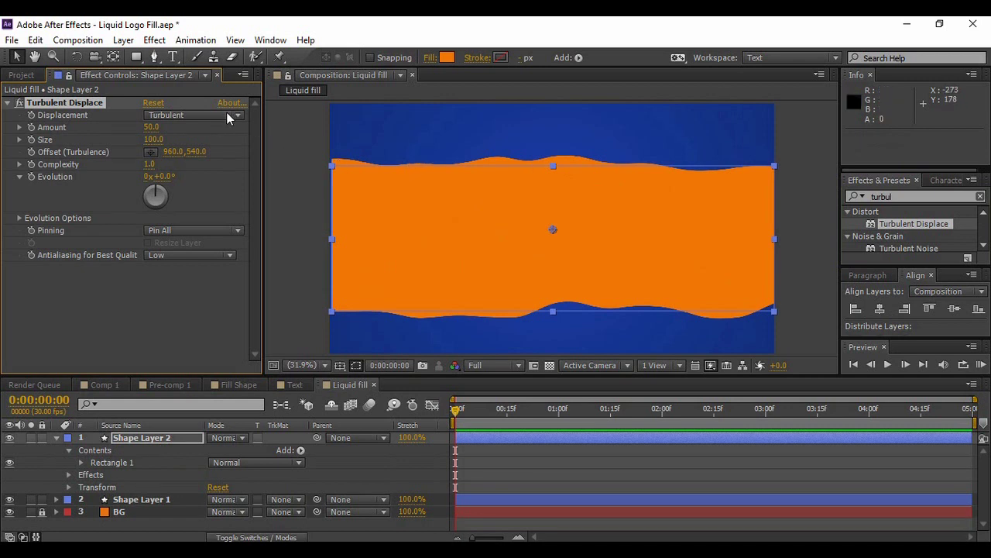
Set Turbulent Displace's Amount and Size to 80 and move the wavy rectangle below the circle, to about 950.6, 1091
{"action": "left_click", "coordinate": [151, 128]}
{"action": "type", "text": "80"}
{"action": "key", "text": "Tab"}
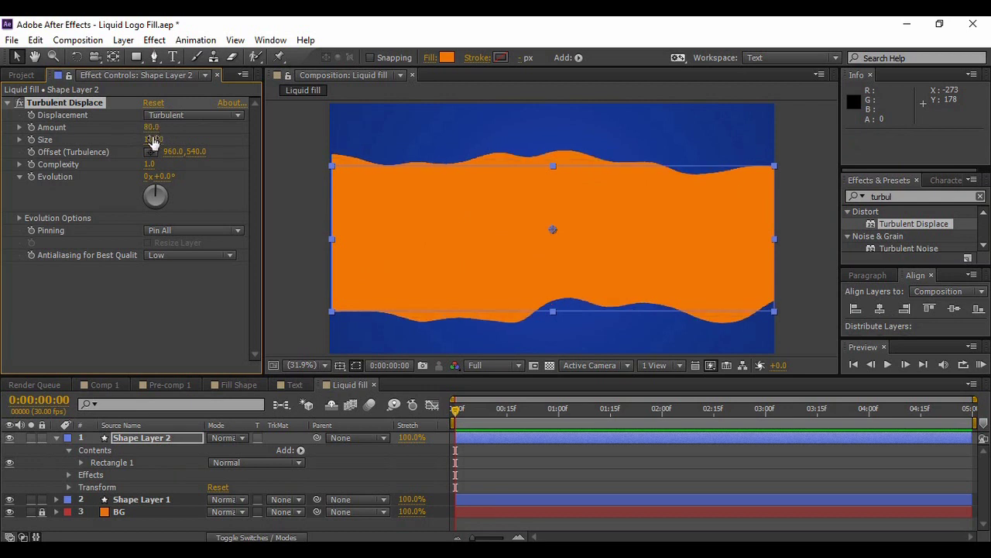
{"action": "type", "text": "80"}
{"action": "key", "text": "Return"}
{"action": "left_click_drag", "start_coordinate": [599, 240], "coordinate": [597, 346]}
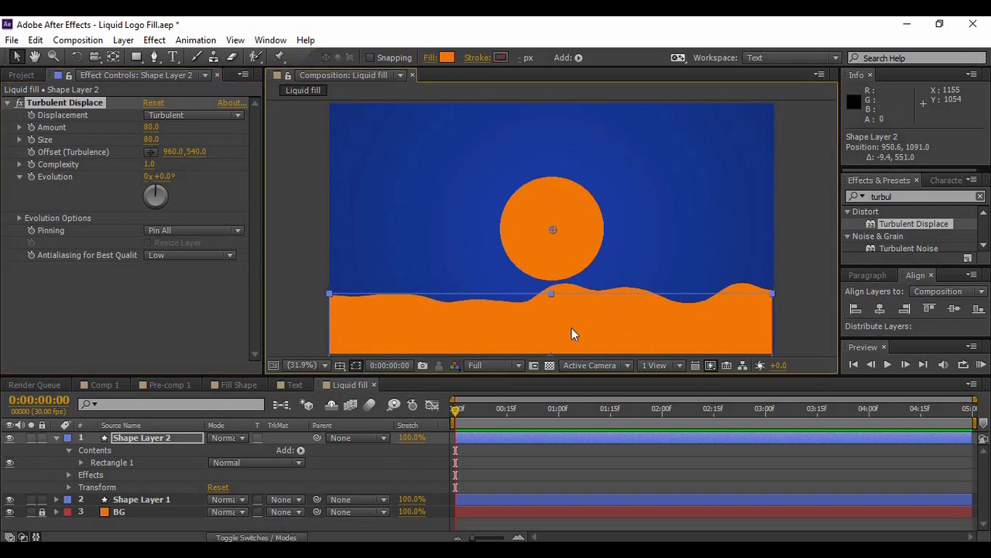
Keyframe Turbulent Displace's Evolution from 0 at 0:00:00:08 to 2 revolutions at 0:00:02:00 and preview the waves
{"action": "left_click_drag", "start_coordinate": [456, 411], "coordinate": [480, 434]}
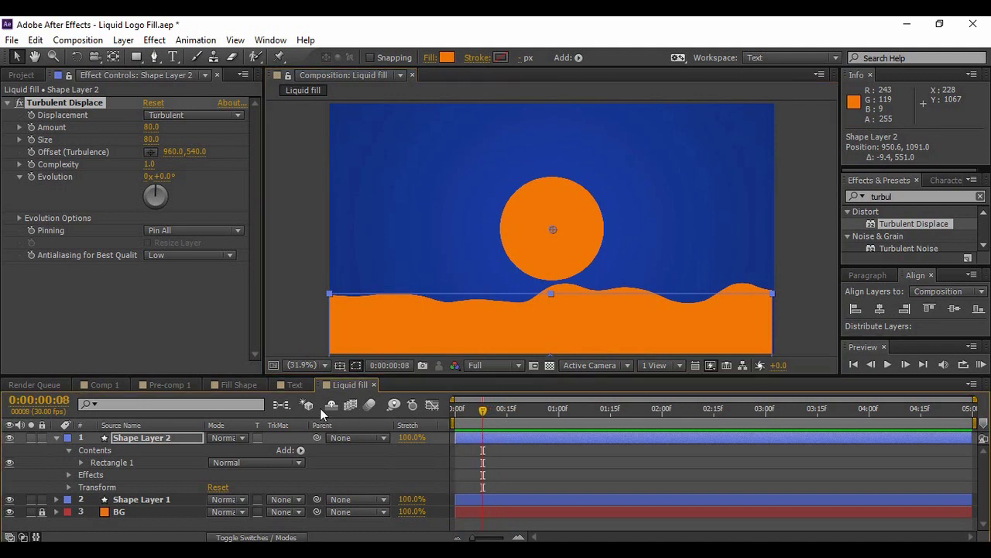
{"action": "left_click", "coordinate": [31, 177]}
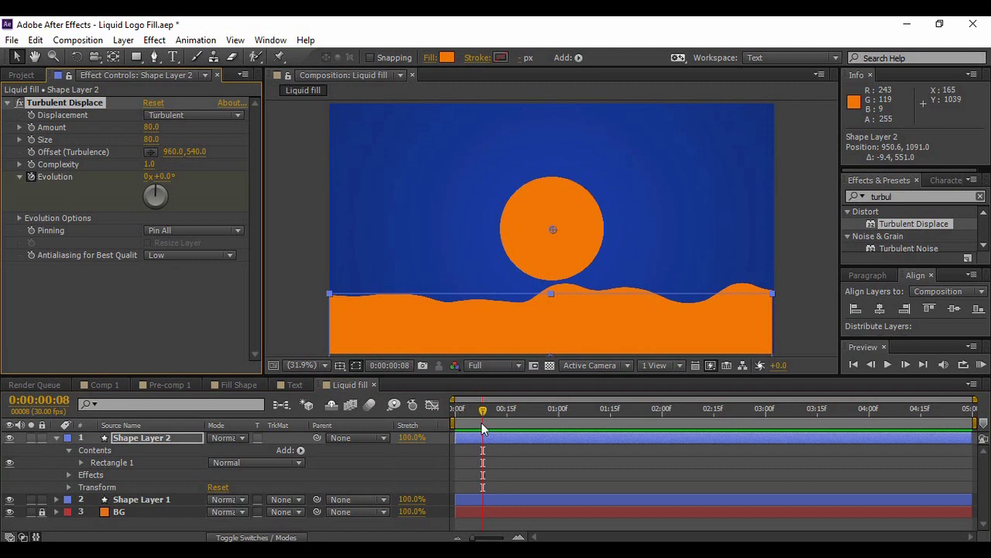
{"action": "left_click_drag", "start_coordinate": [484, 413], "coordinate": [663, 444]}
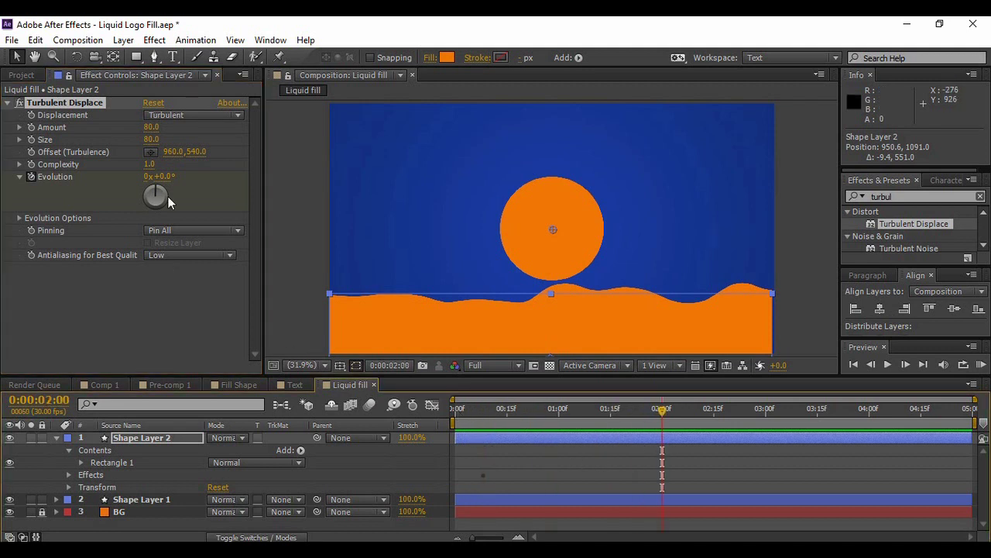
{"action": "left_click", "coordinate": [146, 178]}
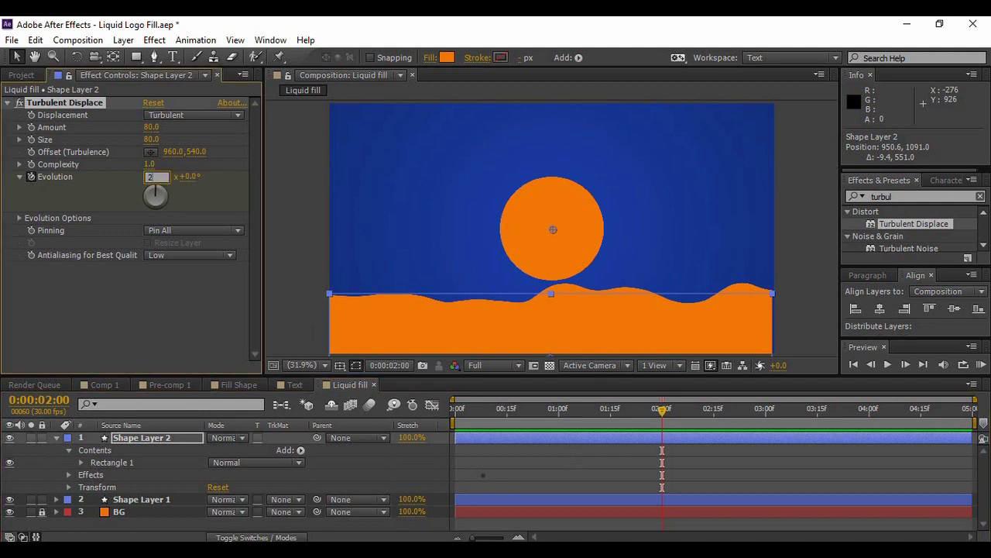
{"action": "key", "text": "Return"}
{"action": "key", "text": "space"}
Change Turbulent Displace's displacement type to Twist and preview the animation
{"action": "left_click", "coordinate": [198, 115]}
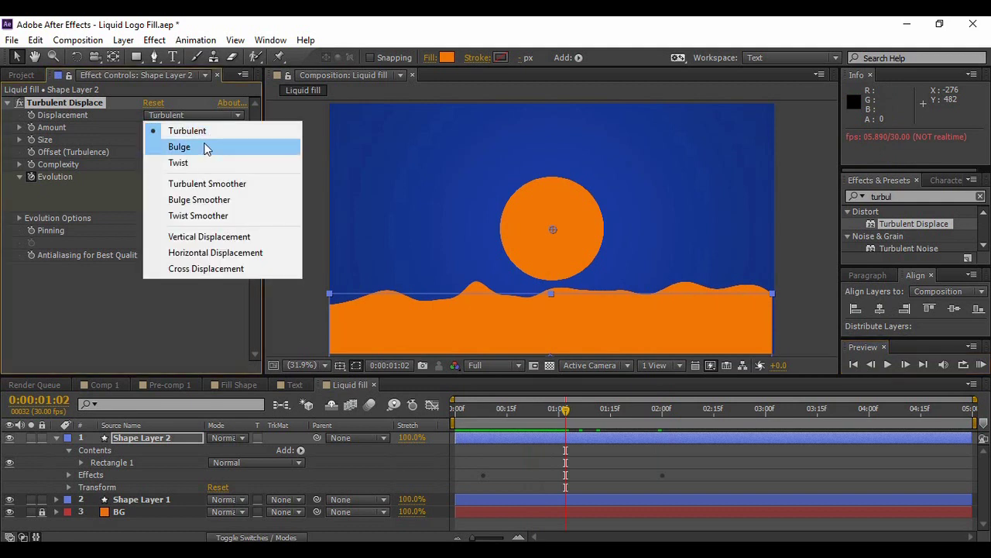
{"action": "left_click", "coordinate": [180, 162]}
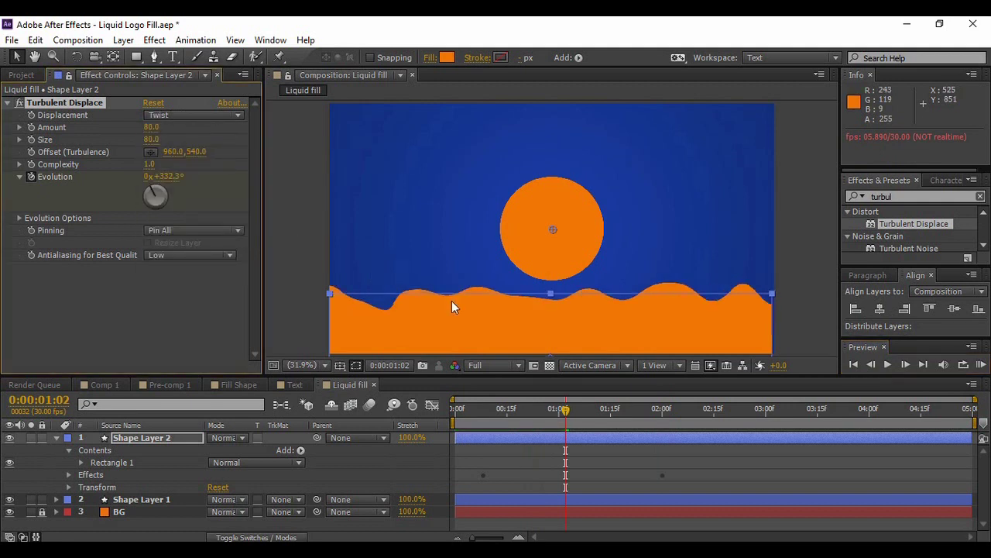
{"action": "left_click", "coordinate": [888, 365]}
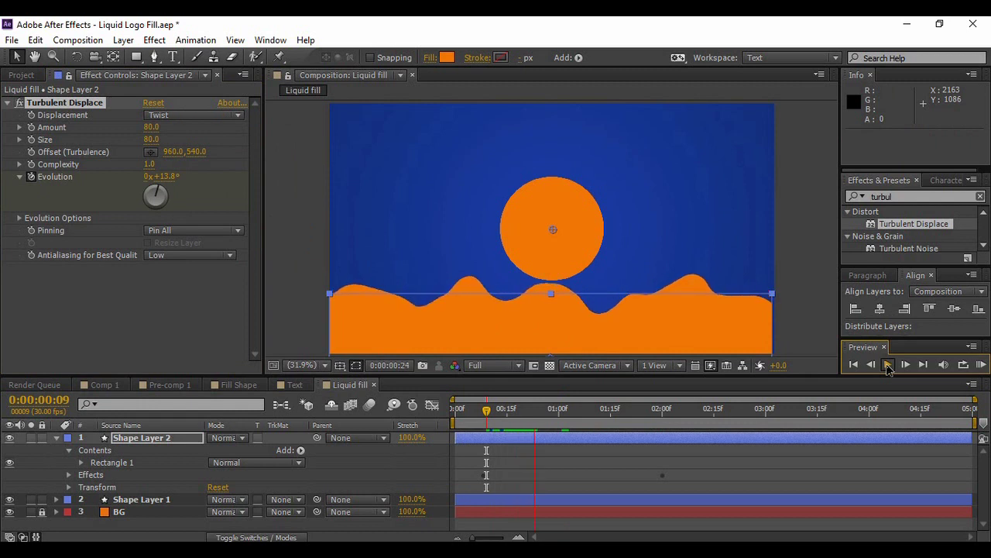
Keyframe Shape Layer 2's Position at 0:00:00:08 and raise it to a Y position of about 519 at 0:00:02:00
{"action": "left_click_drag", "start_coordinate": [540, 408], "coordinate": [485, 416]}
{"action": "left_click", "coordinate": [172, 436]}
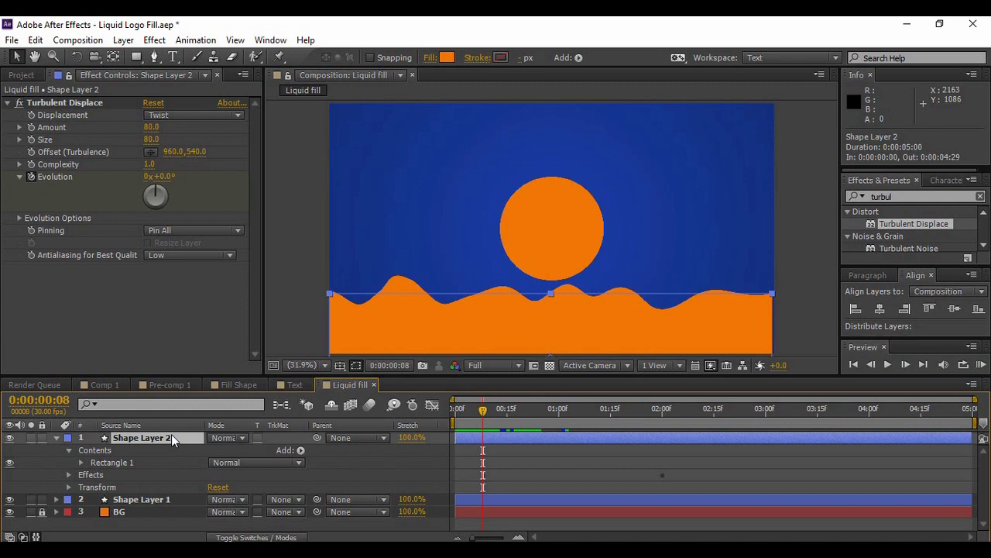
{"action": "key", "text": "p"}
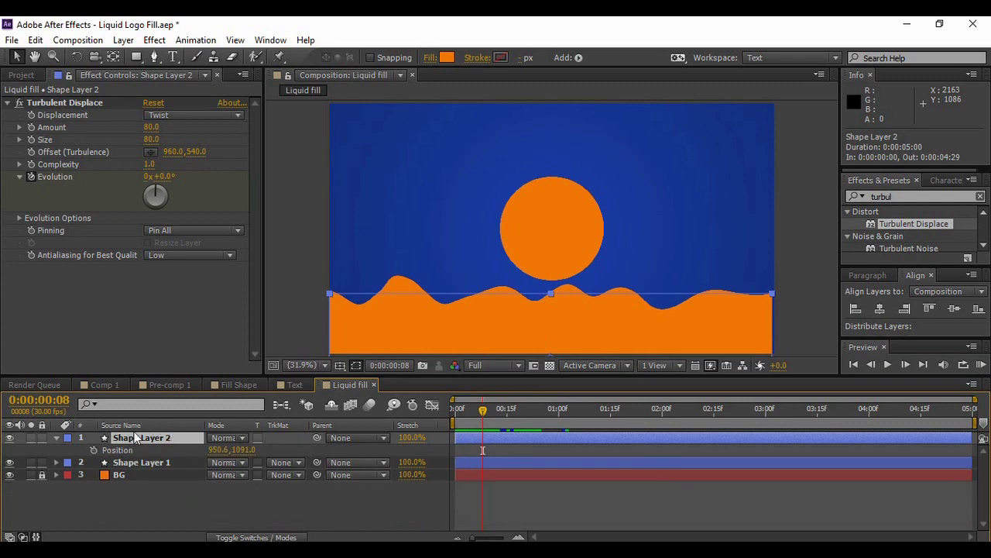
{"action": "left_click", "coordinate": [94, 450]}
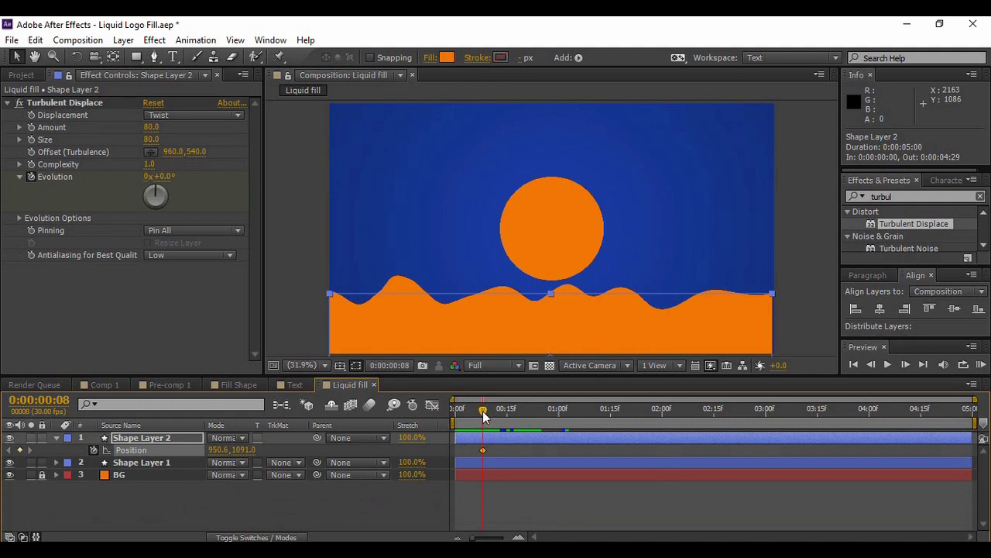
{"action": "left_click_drag", "start_coordinate": [482, 409], "coordinate": [662, 437]}
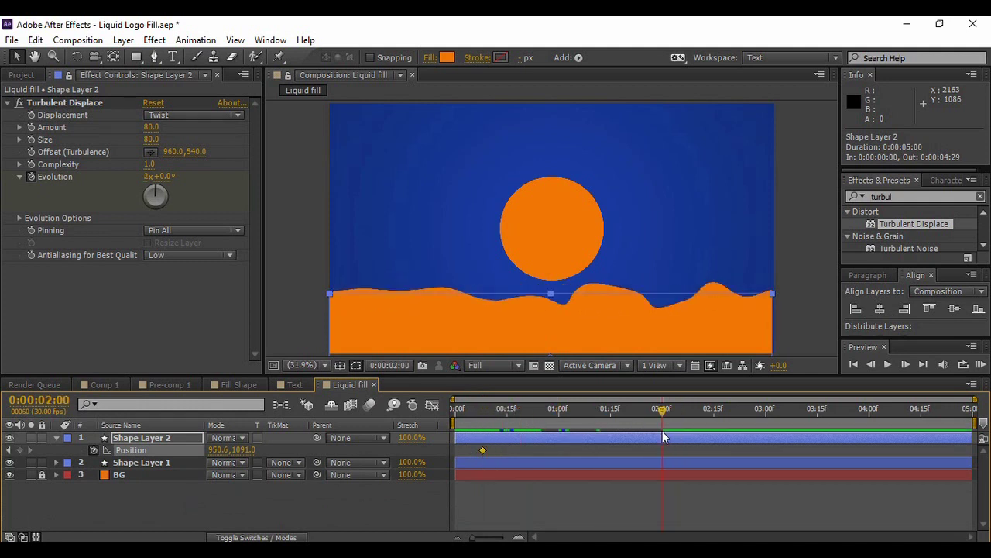
{"action": "key", "text": "u"}
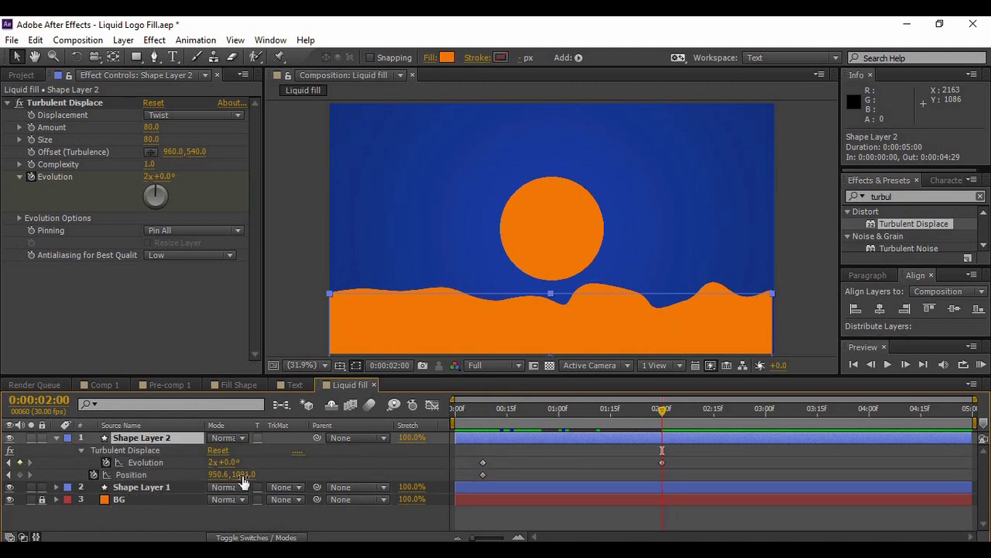
{"action": "left_click_drag", "start_coordinate": [241, 474], "coordinate": [15, 460]}
{"action": "left_click_drag", "start_coordinate": [2, 393], "coordinate": [3, 321]}
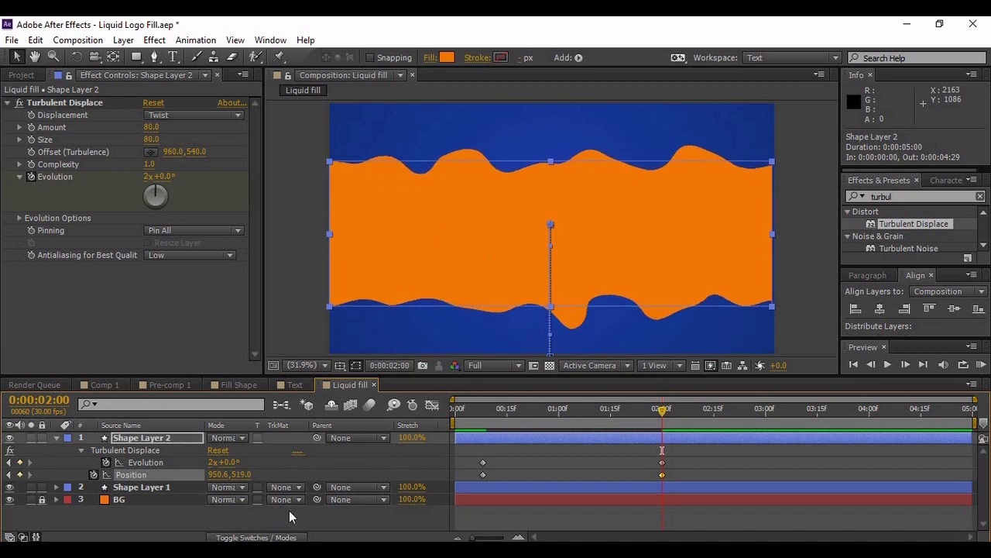
{"action": "left_click", "coordinate": [55, 438]}
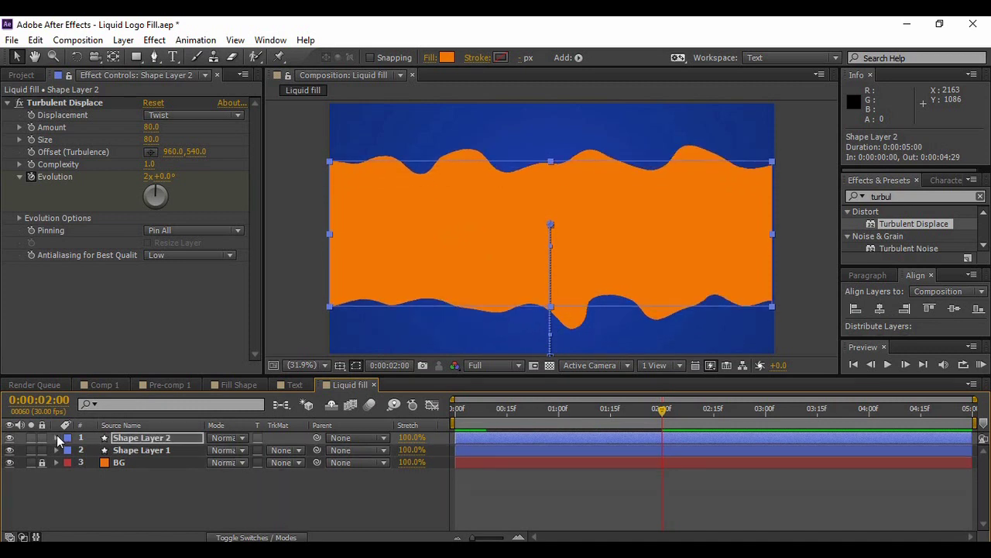
Set Shape Layer 1's track matte to Alpha Matte "Shape Layer 2" and preview the fill from the first frame
{"action": "left_click", "coordinate": [169, 453]}
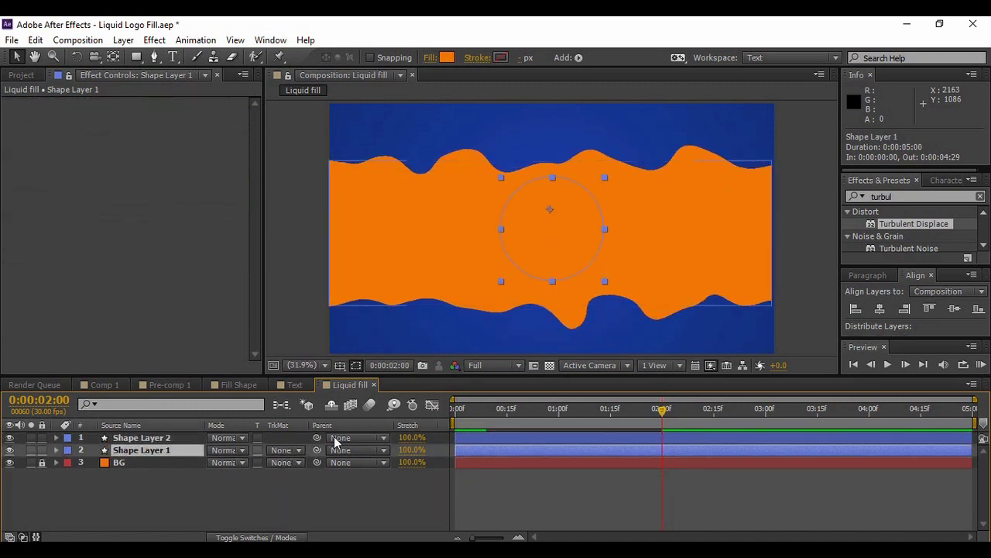
{"action": "left_click", "coordinate": [291, 452]}
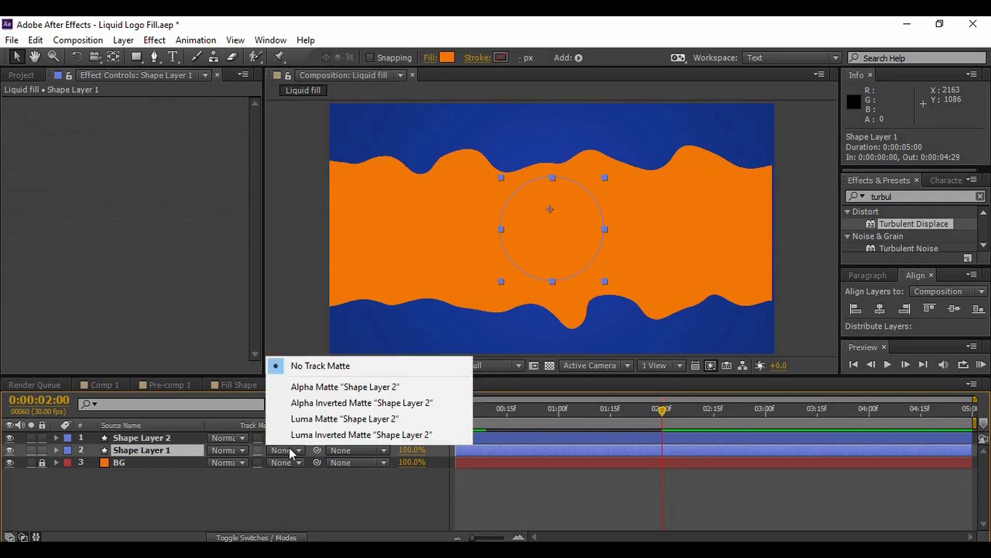
{"action": "left_click", "coordinate": [310, 386]}
{"action": "left_click", "coordinate": [354, 497]}
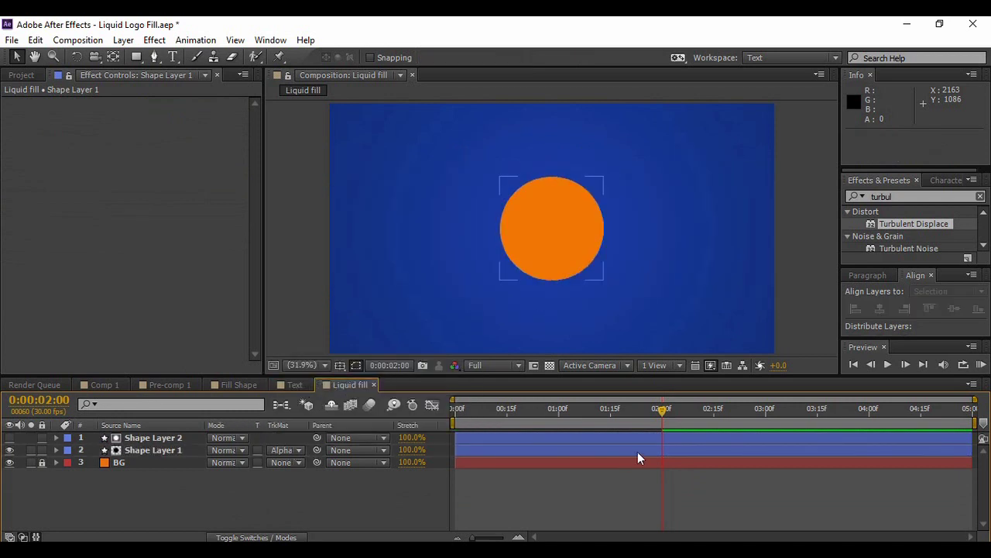
{"action": "left_click", "coordinate": [855, 364]}
{"action": "left_click", "coordinate": [889, 365]}
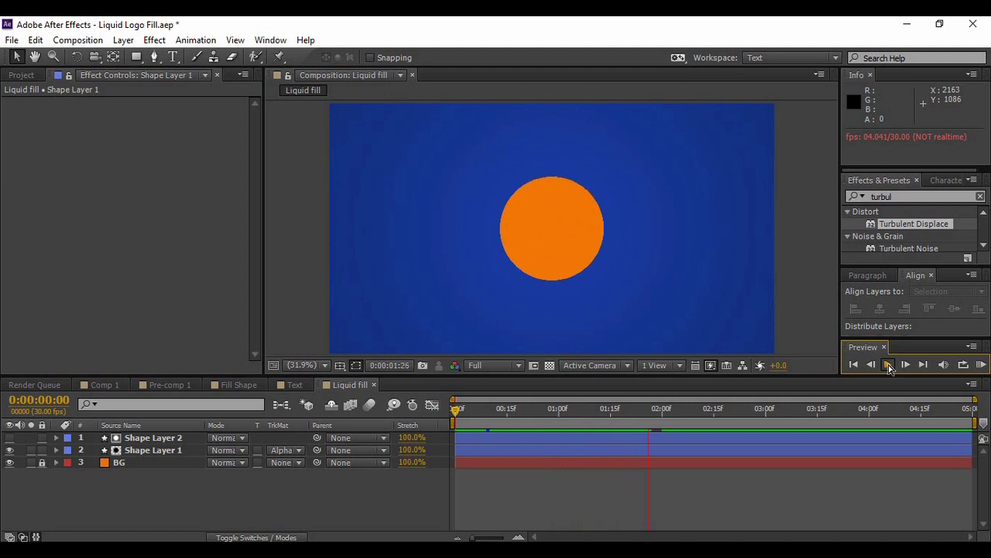
{"action": "left_click", "coordinate": [888, 364]}
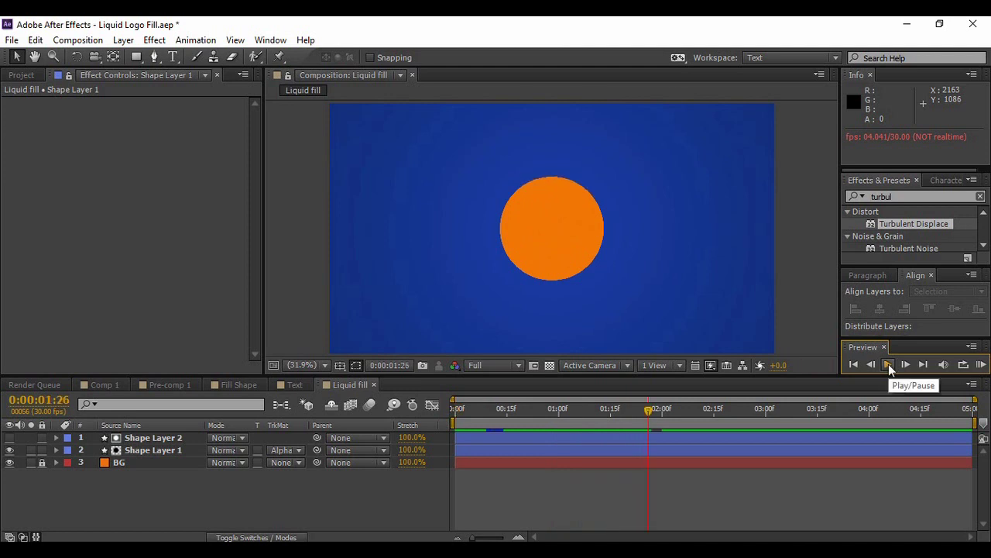
Pre-compose Shape Layer 1 and Shape Layer 2 together as Liquid
{"action": "left_click", "coordinate": [173, 452]}
{"action": "key", "text": "ctrl+Up"}
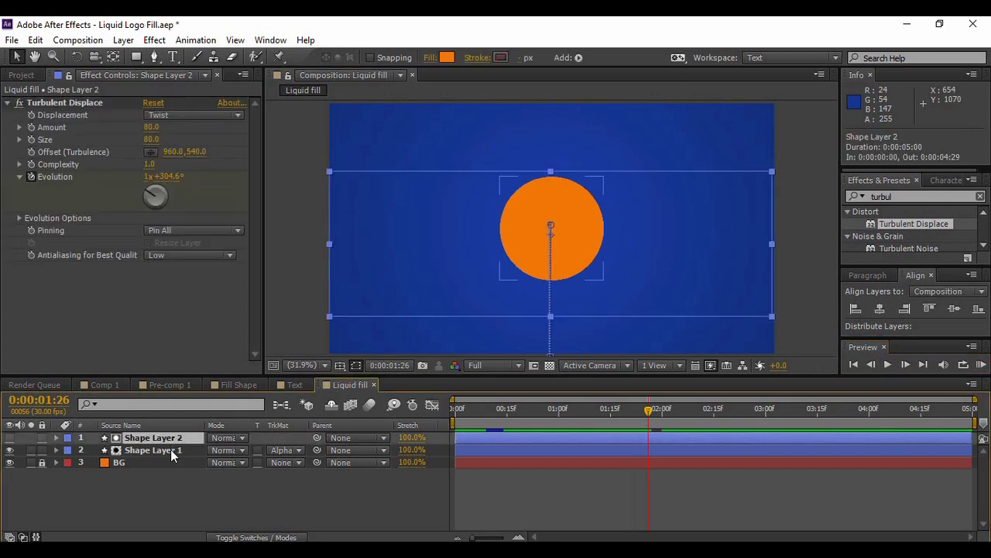
{"action": "key", "text": "ctrl+shift+c"}
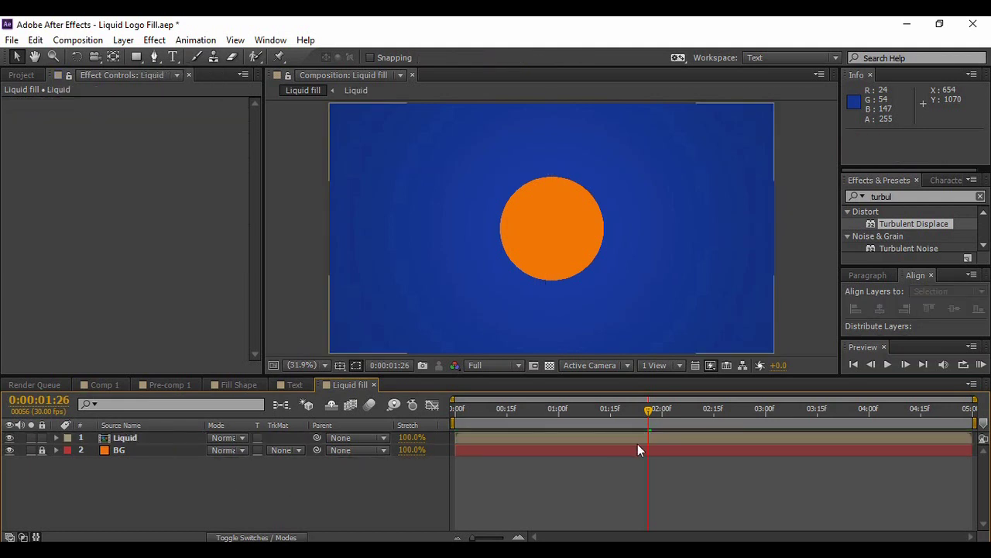
Return to the first frame and set up the Pen tool with no fill and a solid orange stroke
{"action": "left_click", "coordinate": [854, 365]}
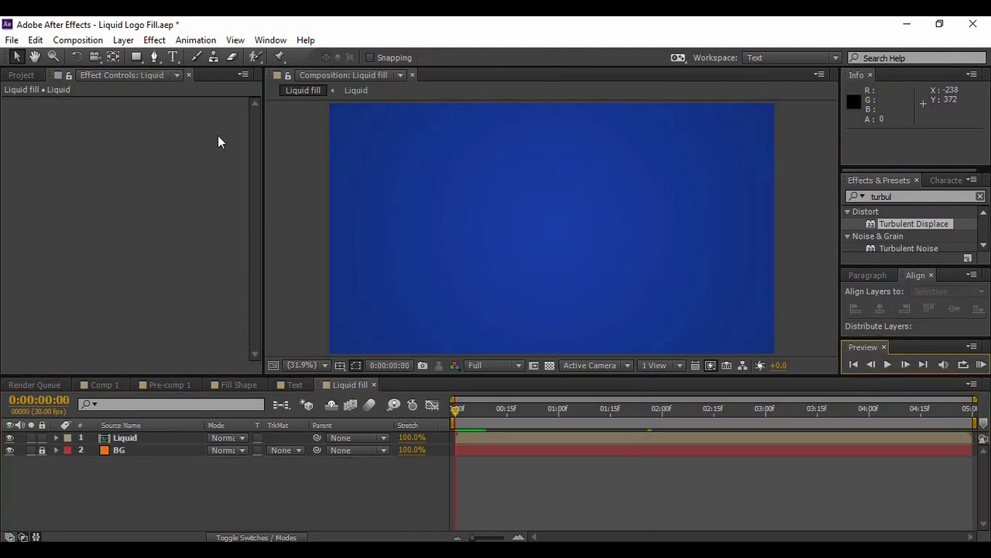
{"action": "left_click", "coordinate": [155, 57]}
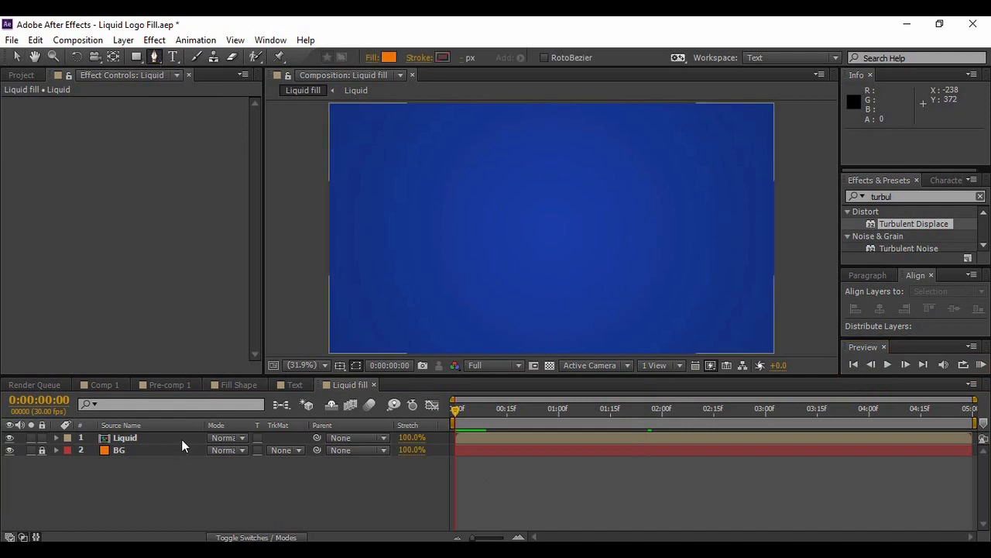
{"action": "left_click", "coordinate": [374, 58]}
{"action": "left_click", "coordinate": [425, 248]}
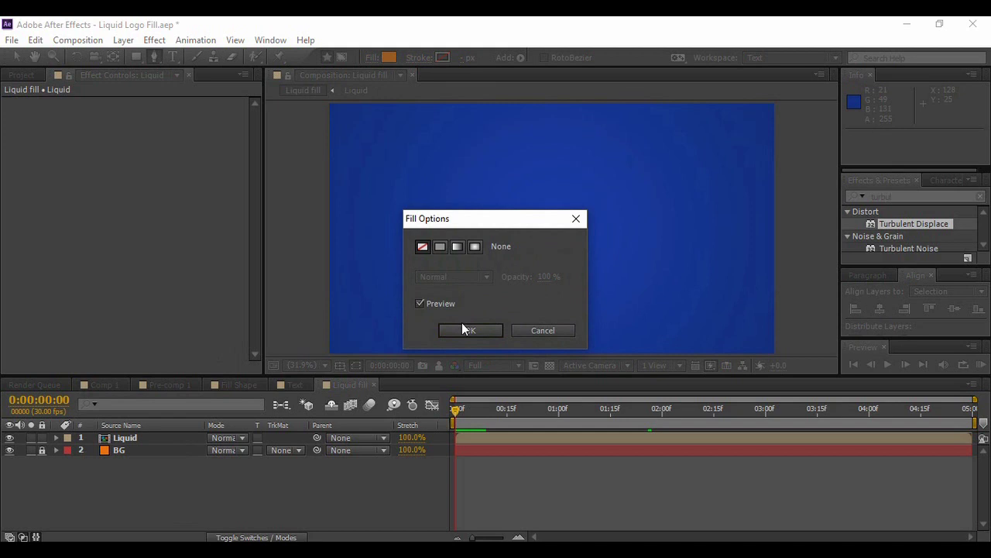
{"action": "left_click", "coordinate": [463, 328]}
{"action": "left_click", "coordinate": [422, 60]}
{"action": "left_click", "coordinate": [445, 246]}
{"action": "left_click", "coordinate": [475, 332]}
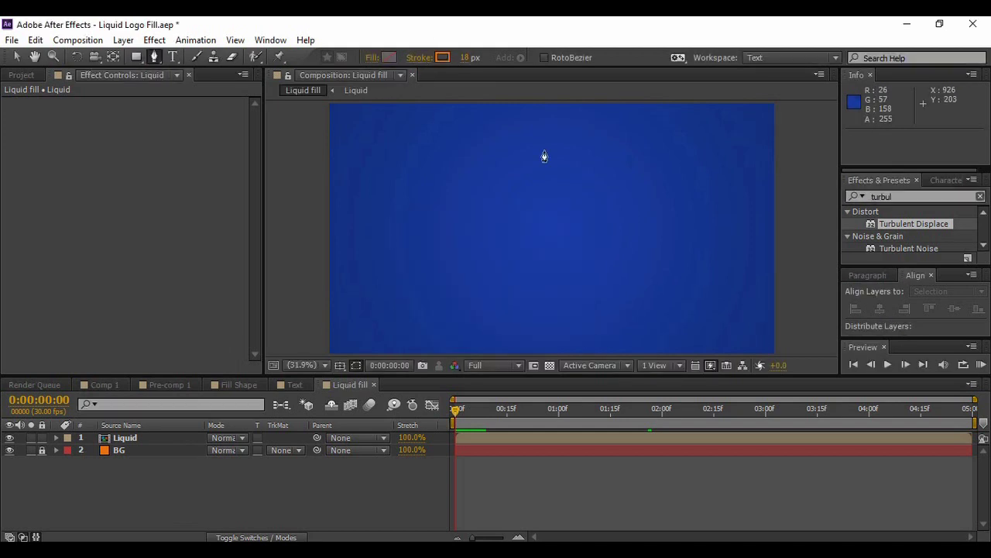
Draw a stroked vertical line from the composition's top edge to the liquid sliver at 0:00:00:12, aligning its upper point above the lower one
{"action": "left_click", "coordinate": [543, 105]}
{"action": "left_click_drag", "start_coordinate": [457, 414], "coordinate": [499, 424]}
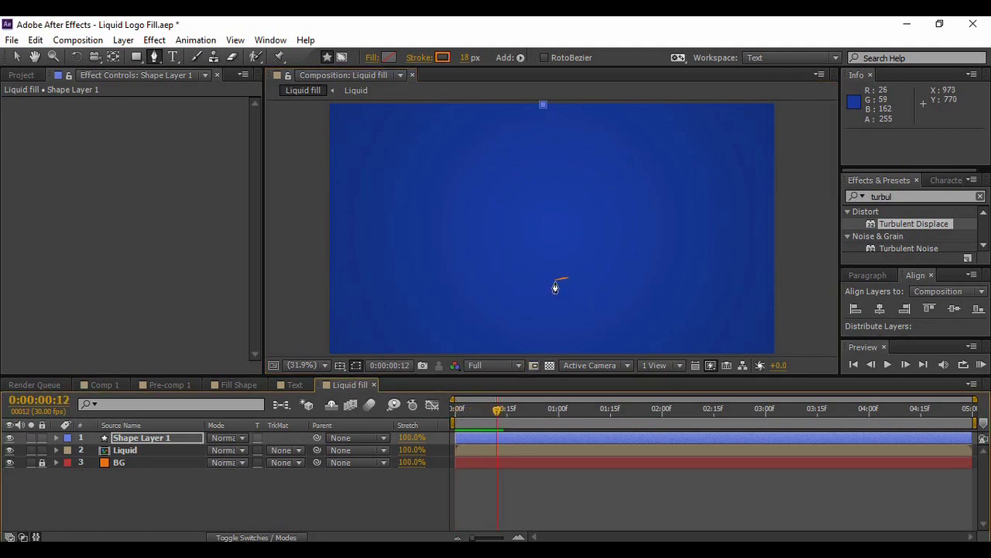
{"action": "left_click", "coordinate": [554, 279]}
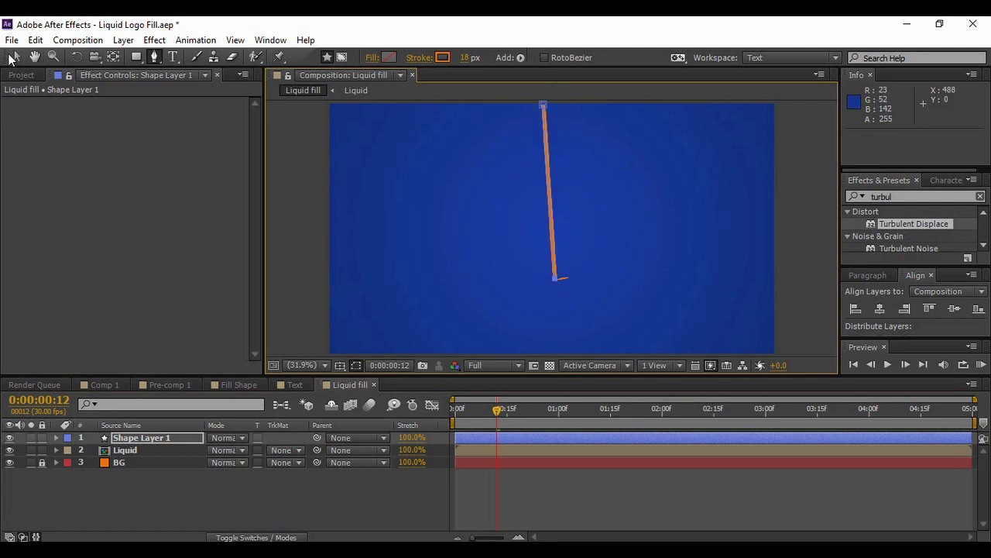
{"action": "left_click", "coordinate": [15, 57]}
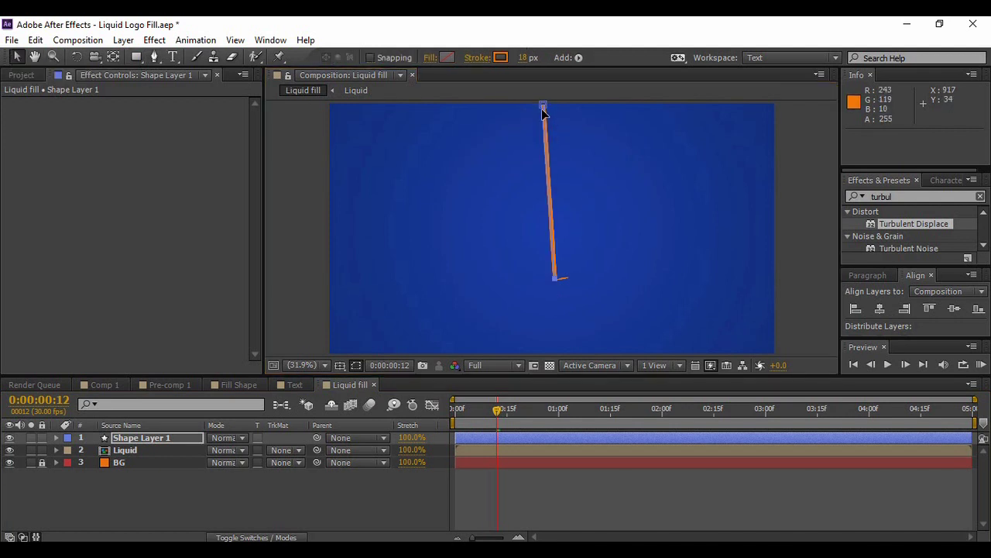
{"action": "left_click_drag", "start_coordinate": [544, 107], "coordinate": [555, 108]}
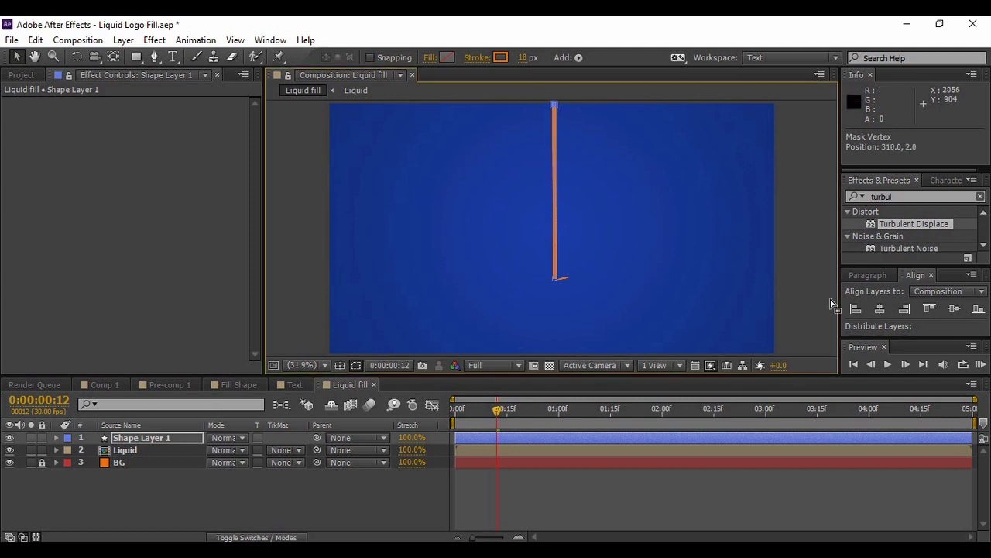
Apply Turbulent Displace to Shape Layer 1 with Amount 20 and Size 75
{"action": "mouse_move", "coordinate": [928, 223]}
{"action": "left_mouse_down"}
{"action": "mouse_move", "coordinate": [641, 285]}
{"action": "mouse_move", "coordinate": [370, 425]}
{"action": "mouse_move", "coordinate": [173, 436]}
{"action": "left_mouse_up"}
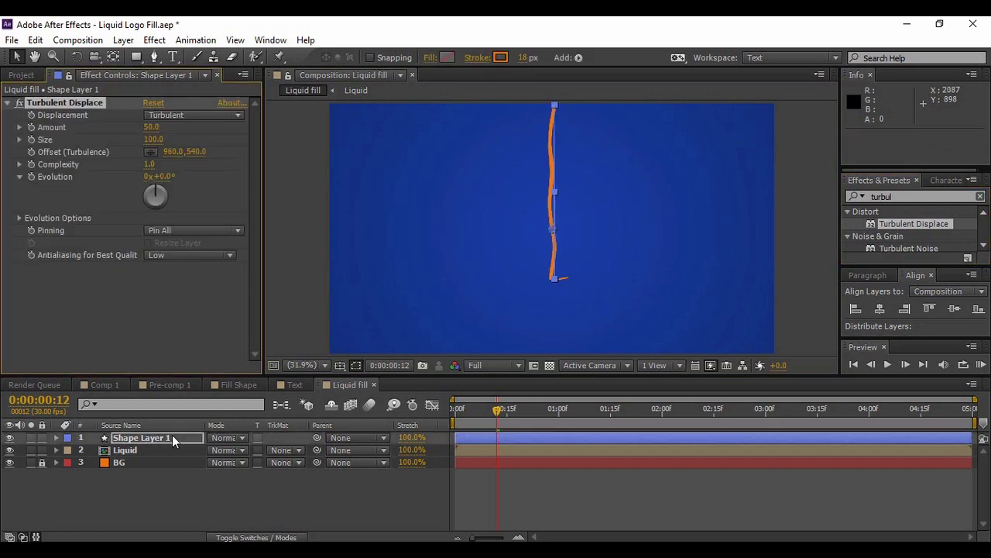
{"action": "left_click_drag", "start_coordinate": [152, 130], "coordinate": [132, 130]}
{"action": "left_click", "coordinate": [151, 127]}
{"action": "type", "text": "20"}
{"action": "key", "text": "Return"}
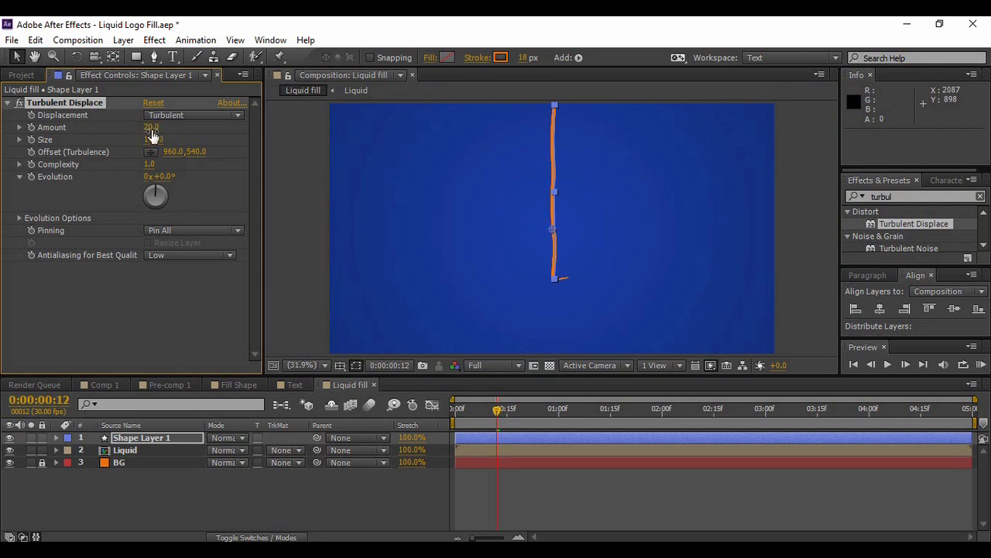
{"action": "left_click_drag", "start_coordinate": [155, 140], "coordinate": [137, 140]}
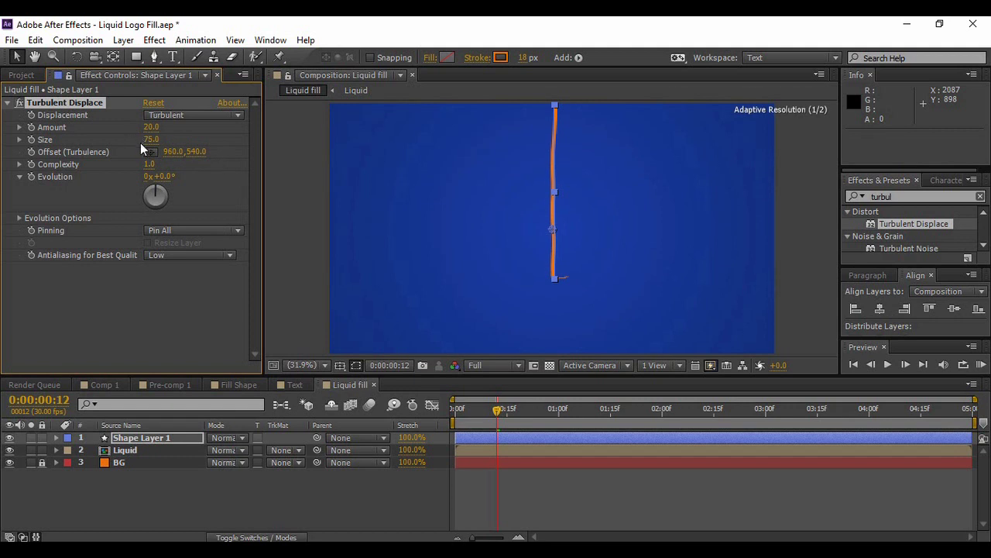
{"action": "left_click", "coordinate": [234, 337]}
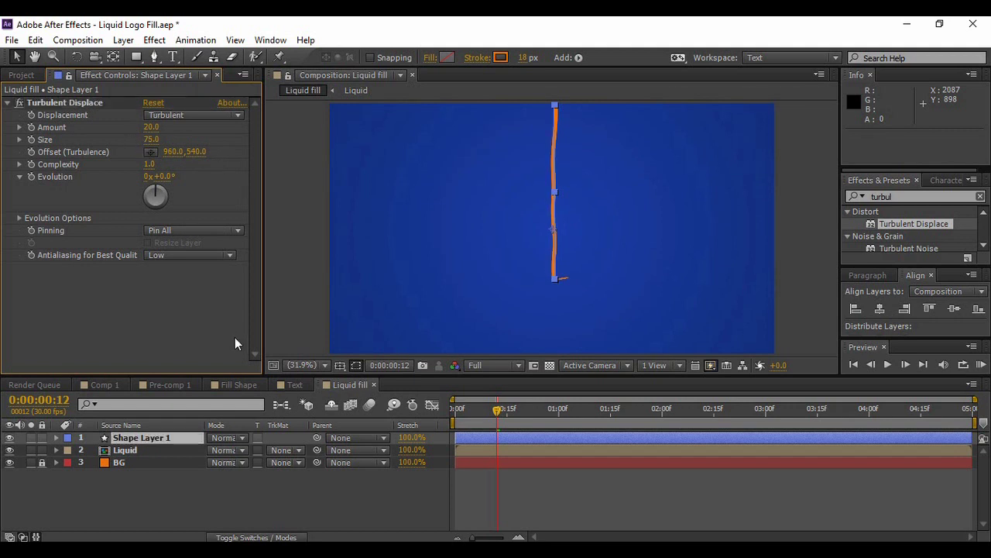
Return to the first frame and delete Fill 1 from Shape Layer 1's Shape 1 group
{"action": "left_click_drag", "start_coordinate": [498, 411], "coordinate": [448, 413]}
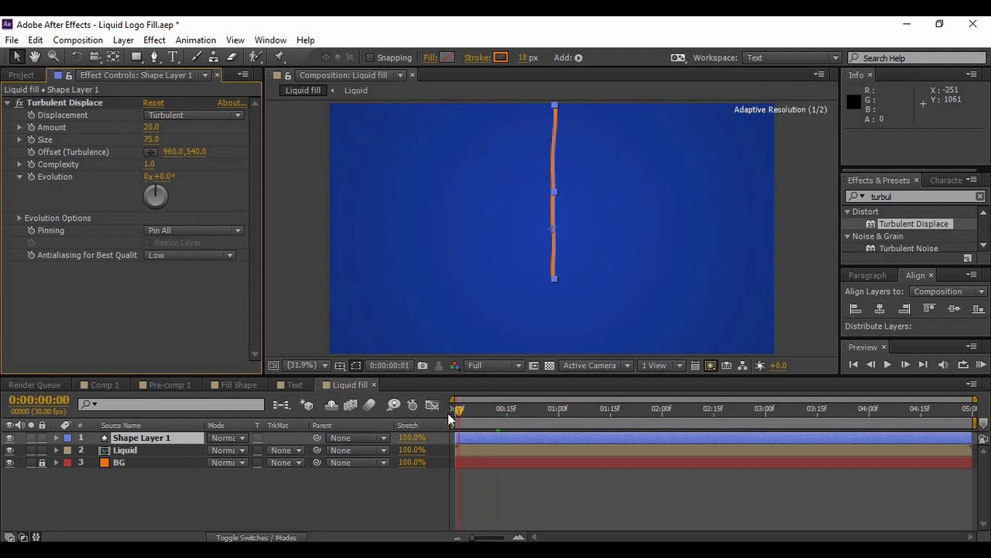
{"action": "left_click", "coordinate": [55, 439]}
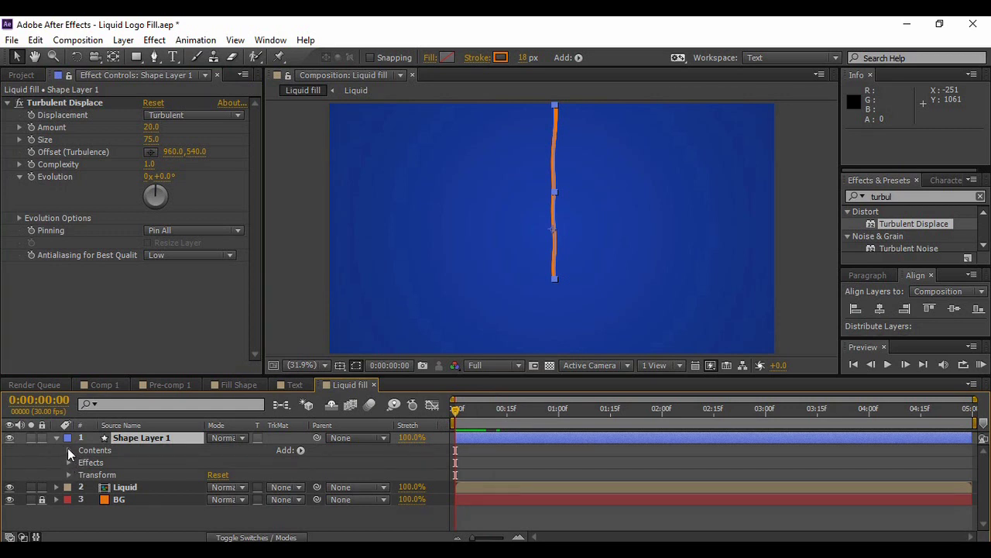
{"action": "left_click", "coordinate": [68, 450]}
{"action": "left_click", "coordinate": [81, 462]}
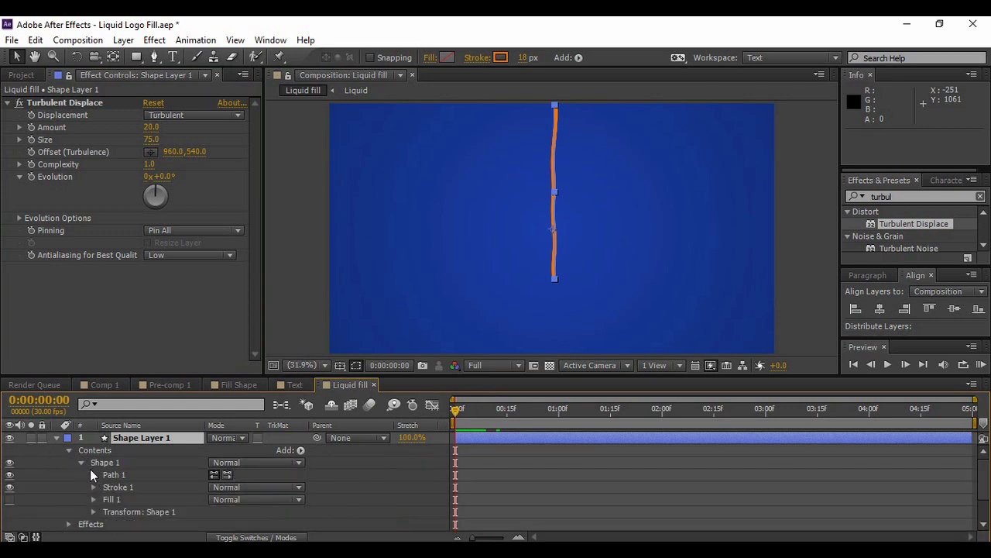
{"action": "left_click", "coordinate": [116, 498]}
{"action": "key", "text": "Delete"}
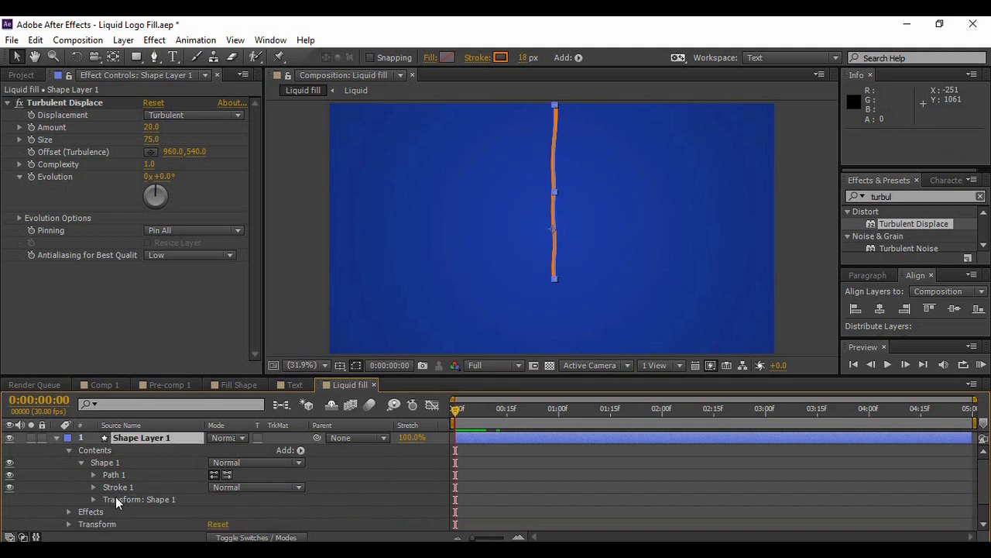
Set the Line Cap of Shape 1's stroke to Round Cap
{"action": "left_click", "coordinate": [94, 488]}
{"action": "scroll", "coordinate": [103, 498], "scroll_direction": "down", "scroll_amount": 2}
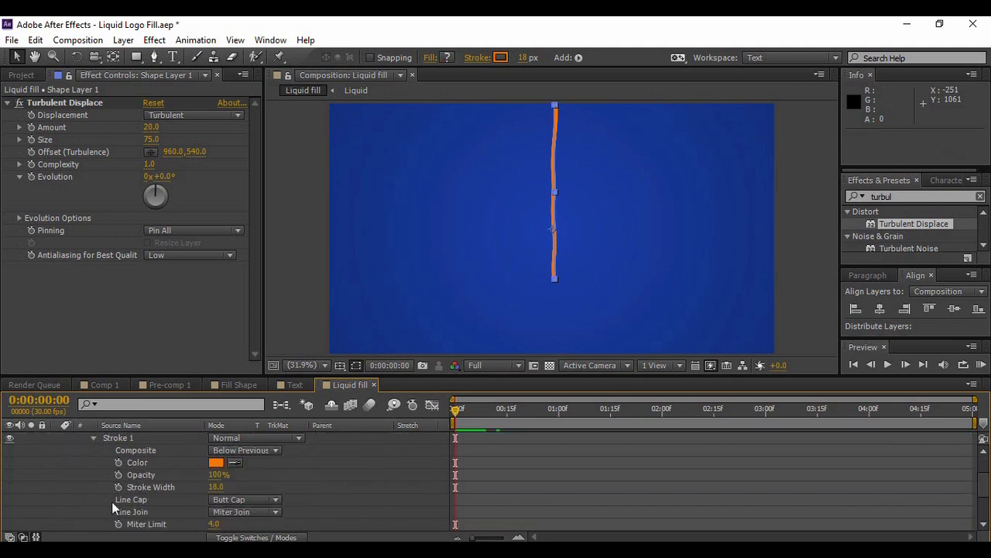
{"action": "left_click", "coordinate": [227, 500]}
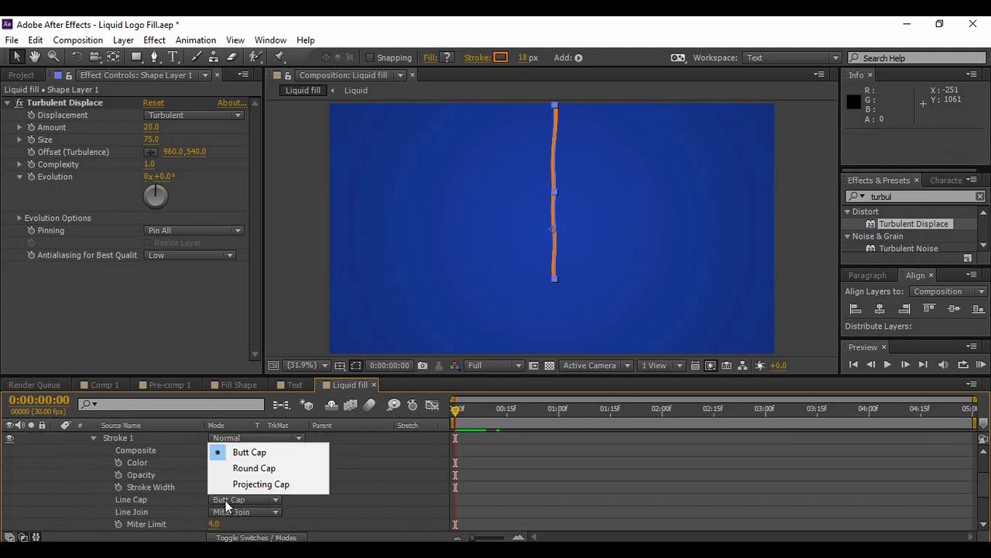
{"action": "left_click", "coordinate": [252, 468]}
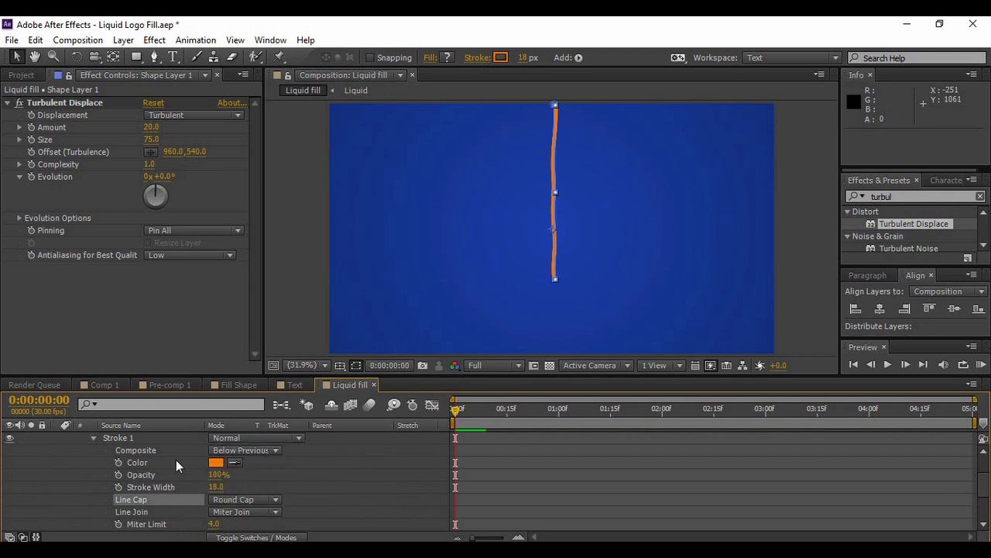
{"action": "left_click", "coordinate": [93, 437]}
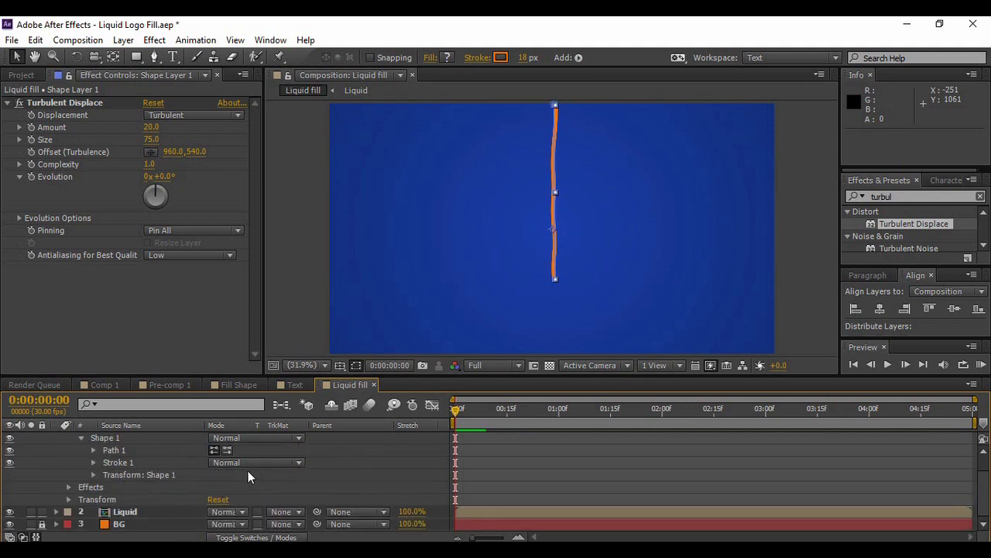
Add Trim Paths to Shape Layer 1 and keyframe its End at 0% on the first frame
{"action": "scroll", "coordinate": [985, 495], "scroll_direction": "up", "scroll_amount": 2}
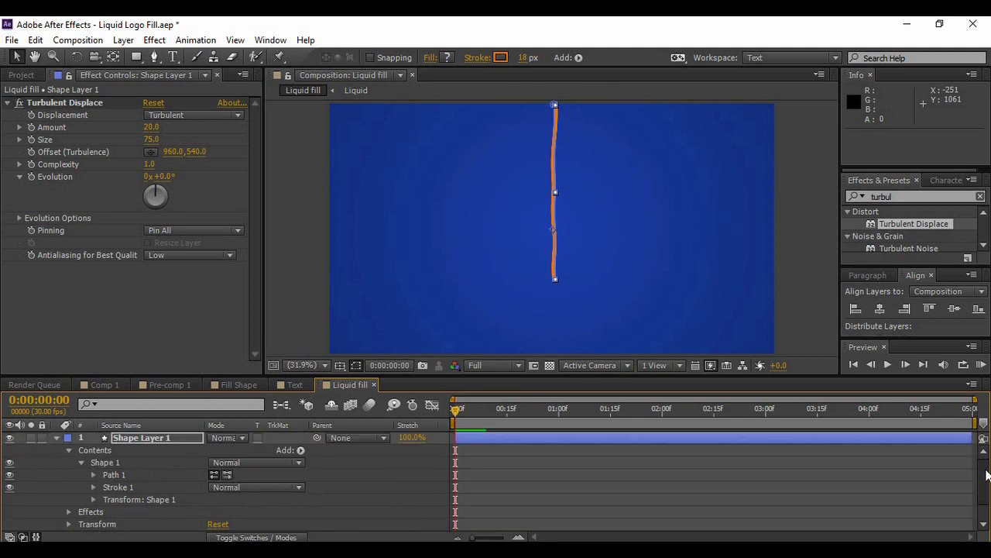
{"action": "left_click", "coordinate": [302, 450]}
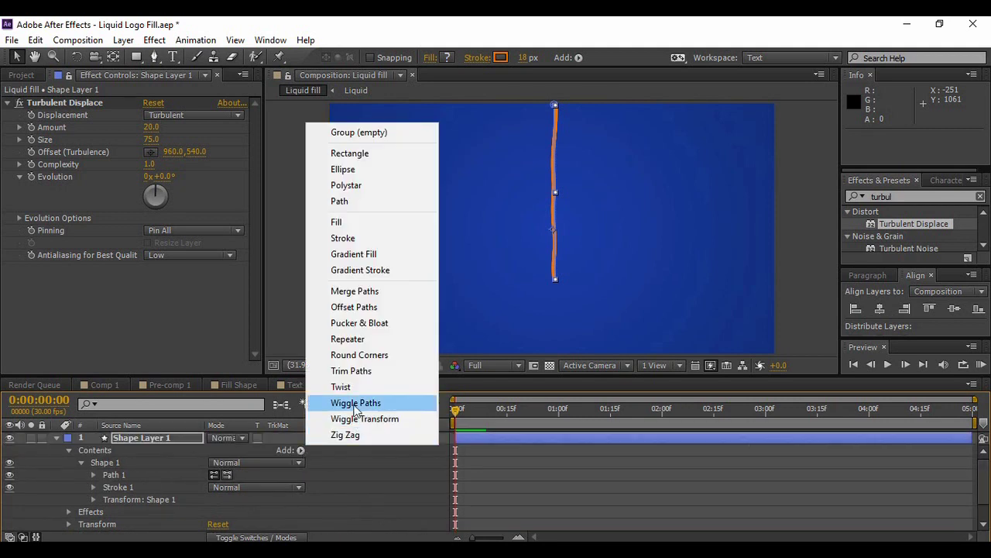
{"action": "left_click", "coordinate": [352, 371]}
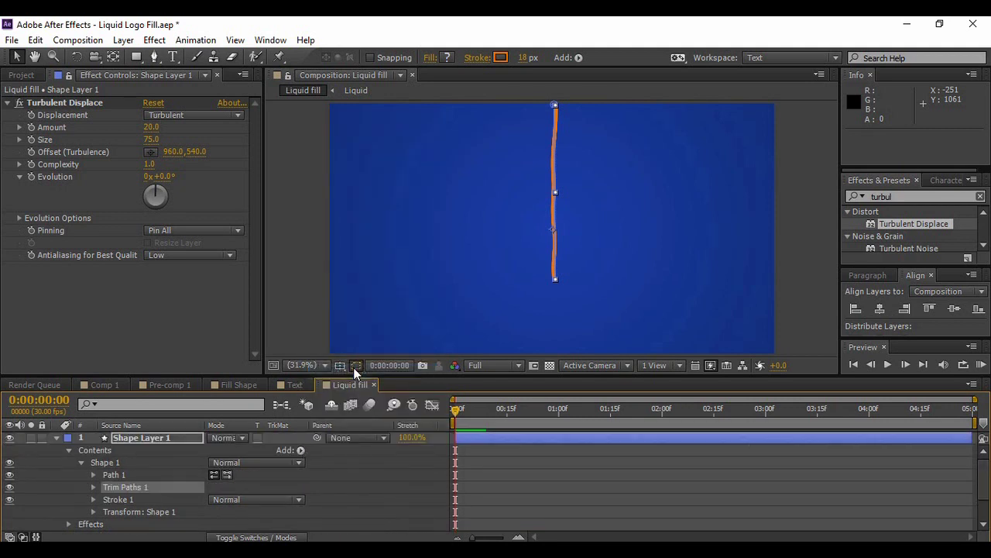
{"action": "left_click", "coordinate": [93, 486]}
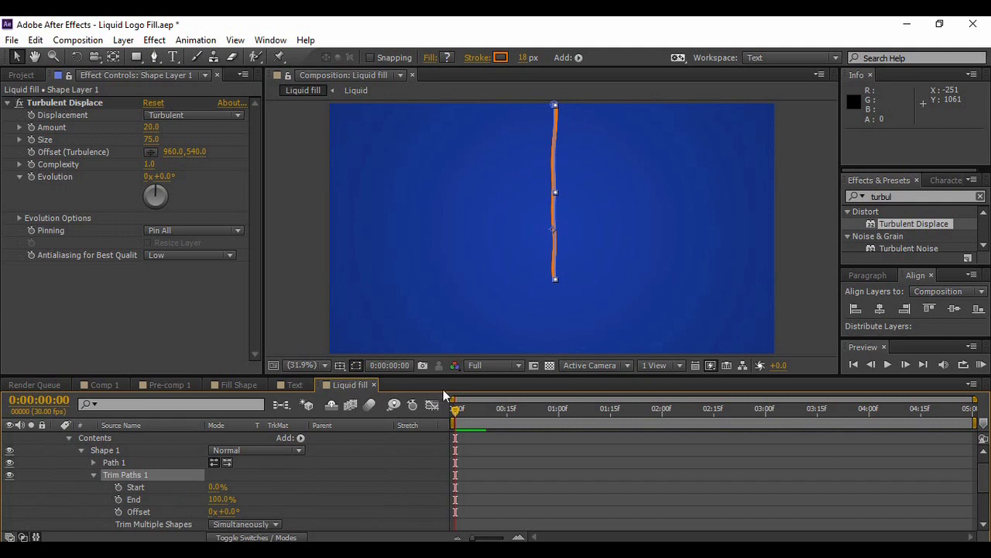
{"action": "left_click_drag", "start_coordinate": [222, 499], "coordinate": [124, 499]}
{"action": "left_click", "coordinate": [119, 500]}
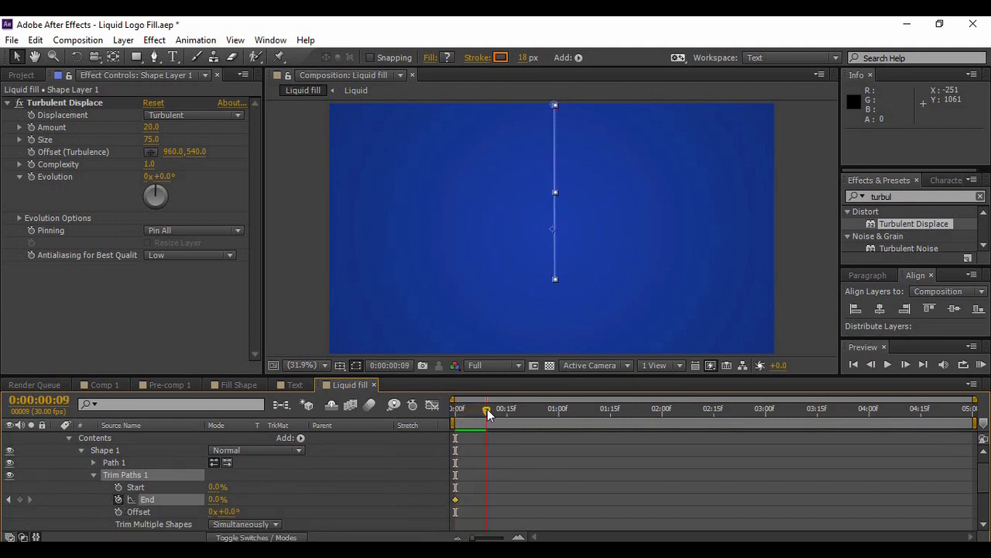
Keyframe the Trim Paths End at 100% at 0:00:00:11 and at 43% at 0:00:01:24
{"action": "left_click_drag", "start_coordinate": [490, 414], "coordinate": [499, 415]}
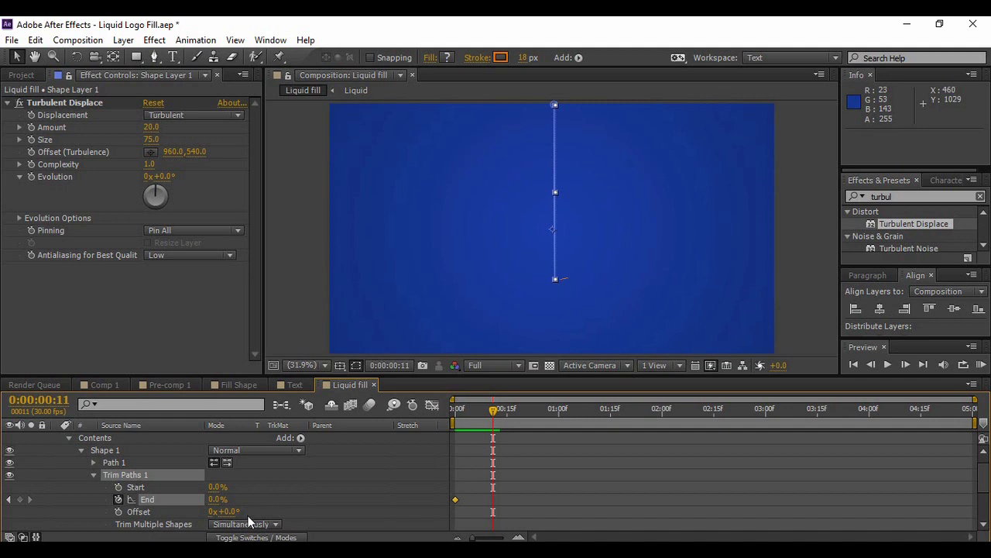
{"action": "left_click_drag", "start_coordinate": [213, 502], "coordinate": [384, 491]}
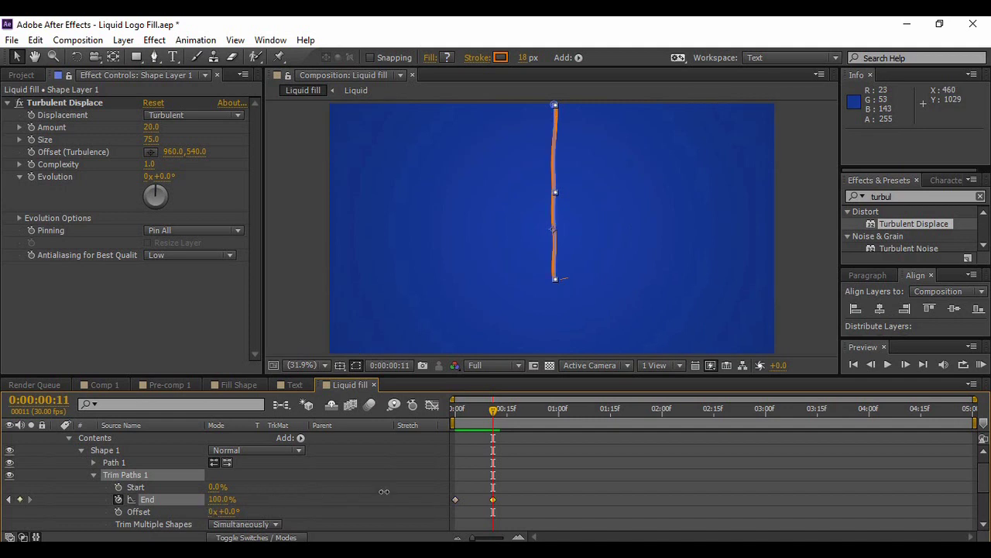
{"action": "left_click_drag", "start_coordinate": [494, 410], "coordinate": [652, 419]}
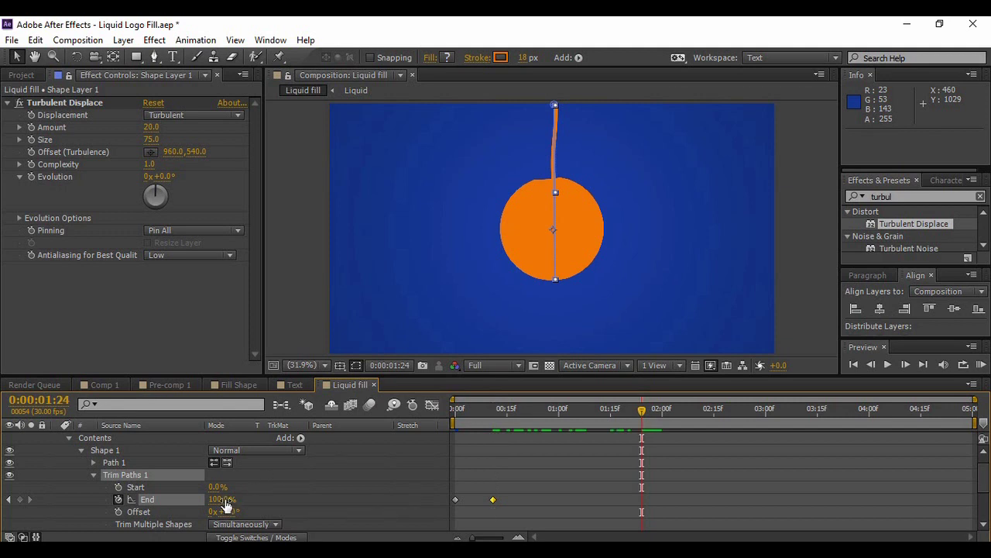
{"action": "mouse_move", "coordinate": [224, 503]}
{"action": "left_mouse_down"}
{"action": "mouse_move", "coordinate": [171, 503]}
{"action": "mouse_move", "coordinate": [188, 502]}
{"action": "left_mouse_up"}
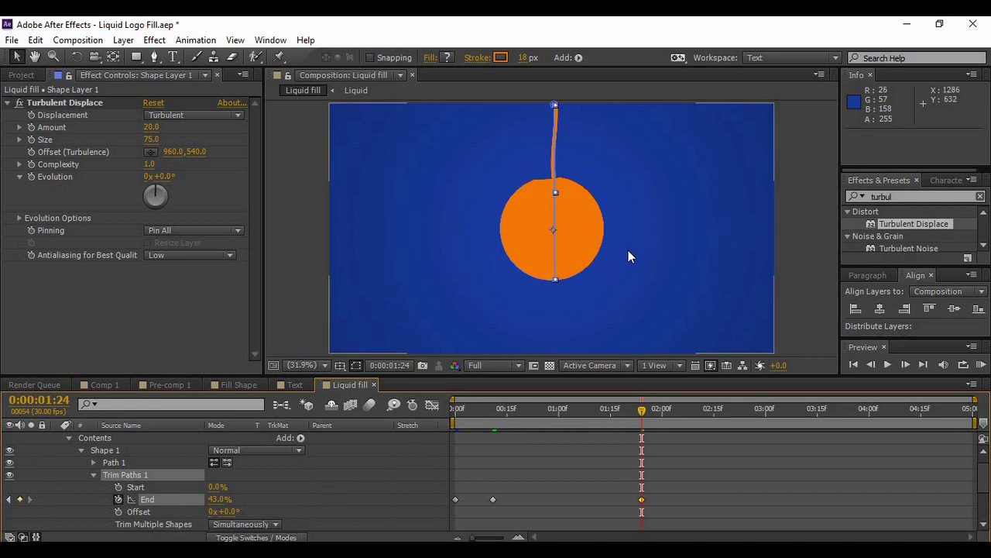
Keyframe the Trim Paths End at 0% at 0:00:01:27
{"action": "left_click", "coordinate": [653, 412]}
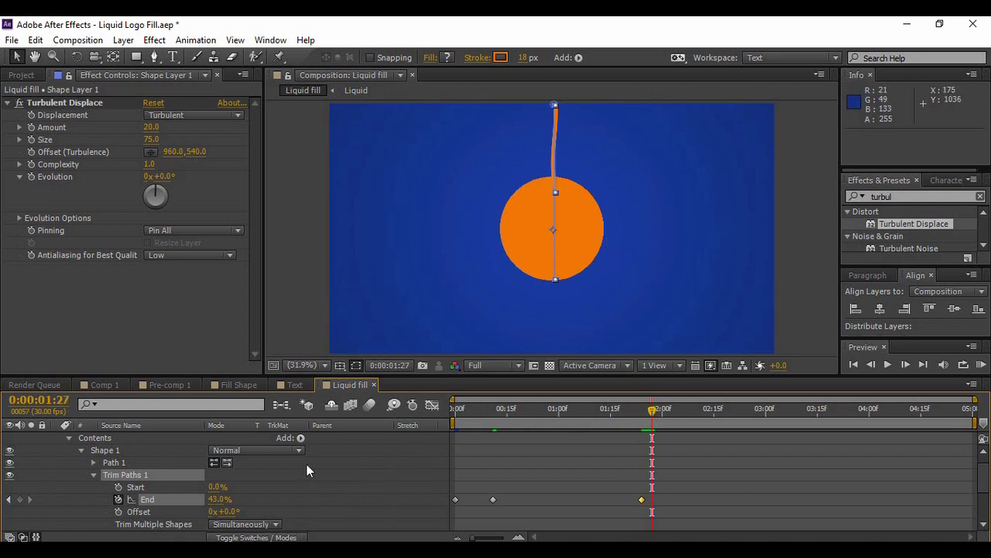
{"action": "left_click", "coordinate": [219, 499]}
{"action": "type", "text": "0"}
{"action": "key", "text": "Return"}
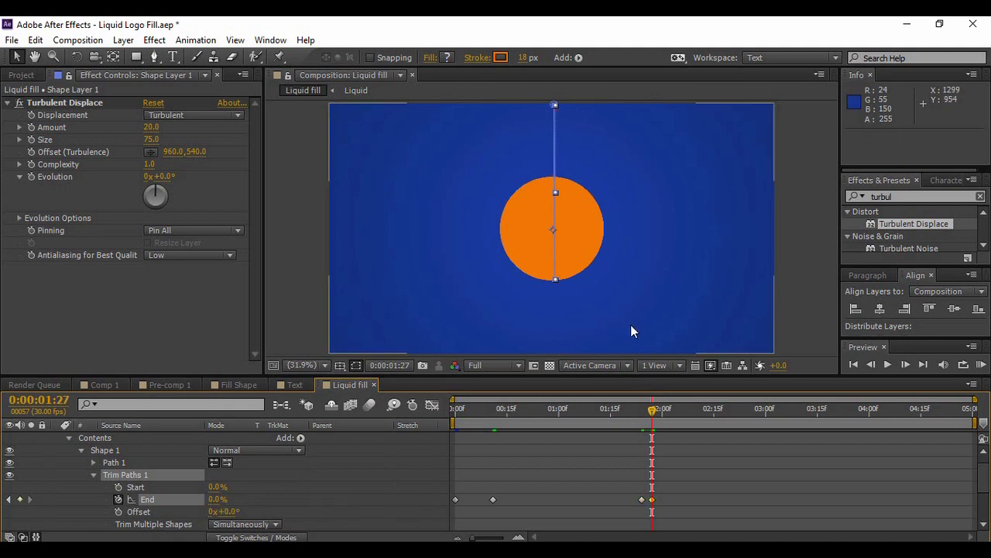
Preview the pouring stream and liquid fill animation from the first frame
{"action": "left_click", "coordinate": [631, 325]}
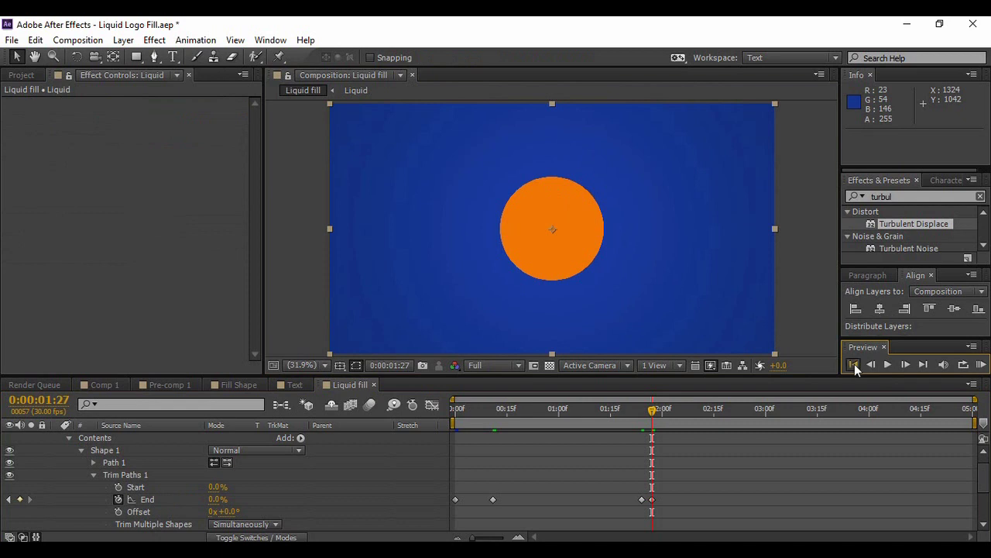
{"action": "left_click", "coordinate": [854, 364]}
{"action": "left_click", "coordinate": [888, 365]}
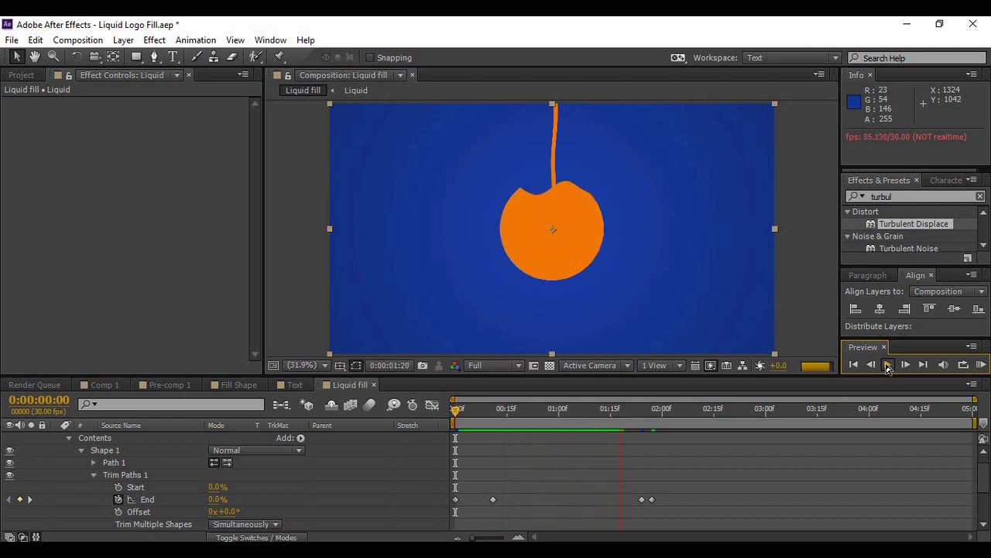
{"action": "left_click", "coordinate": [888, 364]}
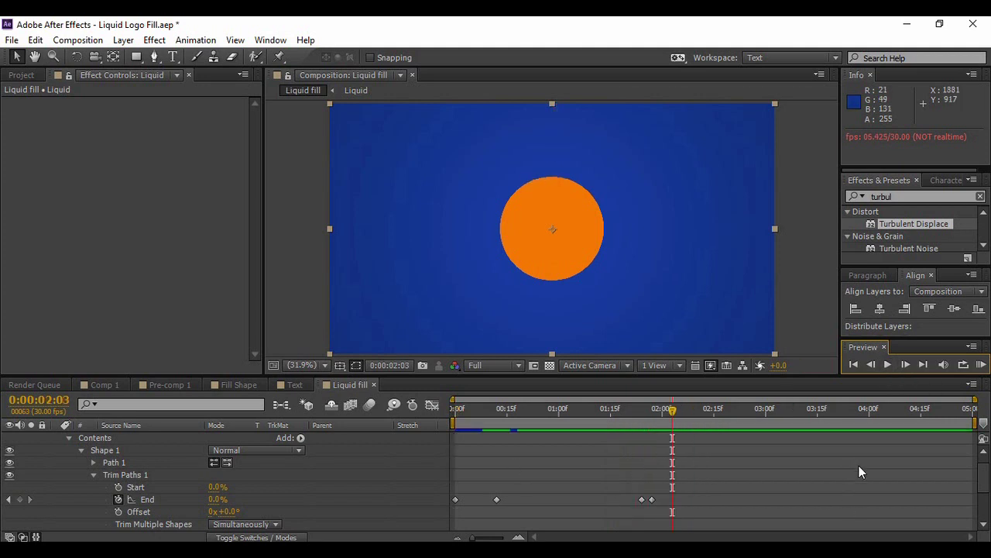
Apply Easy Ease to all of the Trim Paths End keyframes and collapse Shape Layer 1's properties
{"action": "left_click_drag", "start_coordinate": [984, 481], "coordinate": [986, 457]}
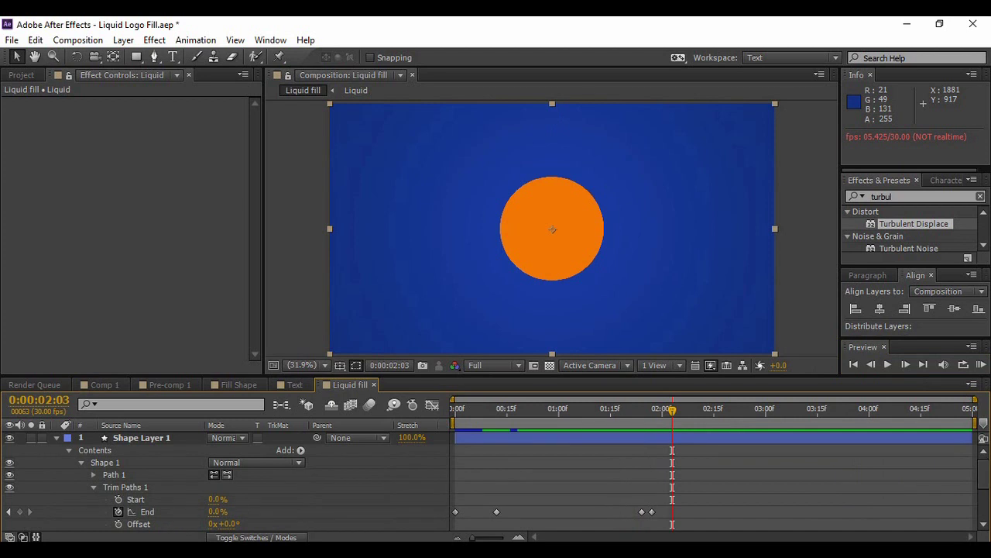
{"action": "left_click_drag", "start_coordinate": [664, 515], "coordinate": [448, 518]}
{"action": "key", "text": "F9"}
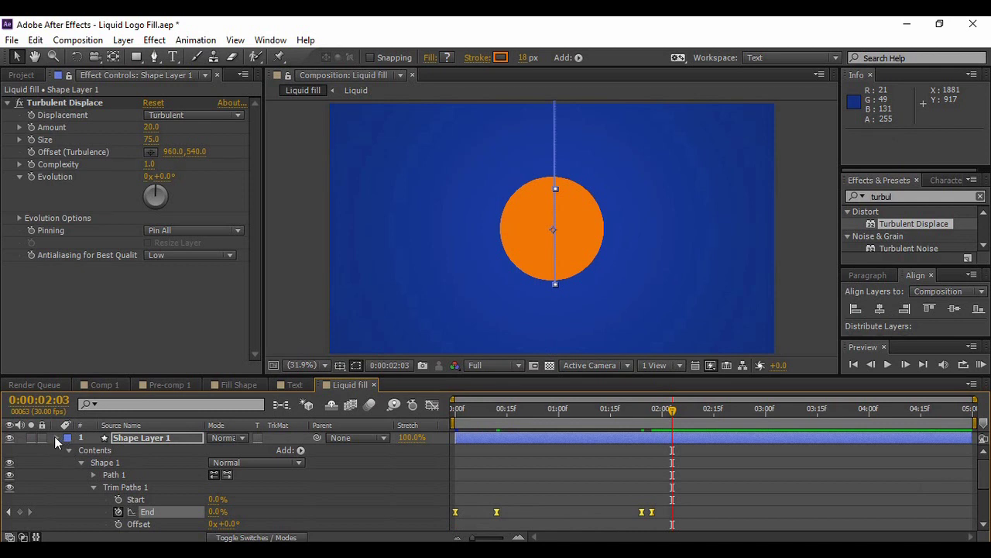
{"action": "left_click", "coordinate": [57, 437]}
{"action": "left_click", "coordinate": [210, 495]}
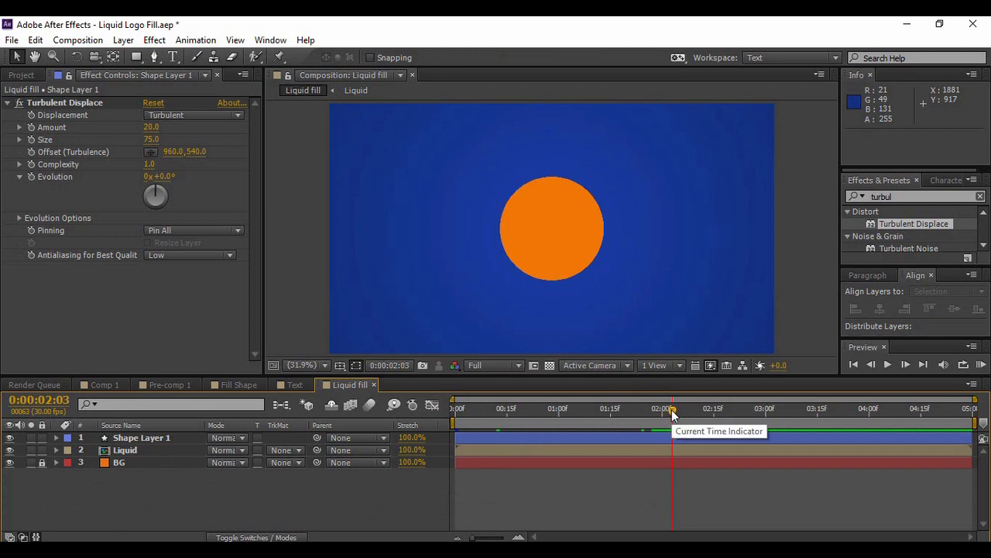
Add white "Logo" text over the orange circle at 0:00:02:04 and center it horizontally and vertically in the composition
{"action": "left_click_drag", "start_coordinate": [672, 414], "coordinate": [676, 414]}
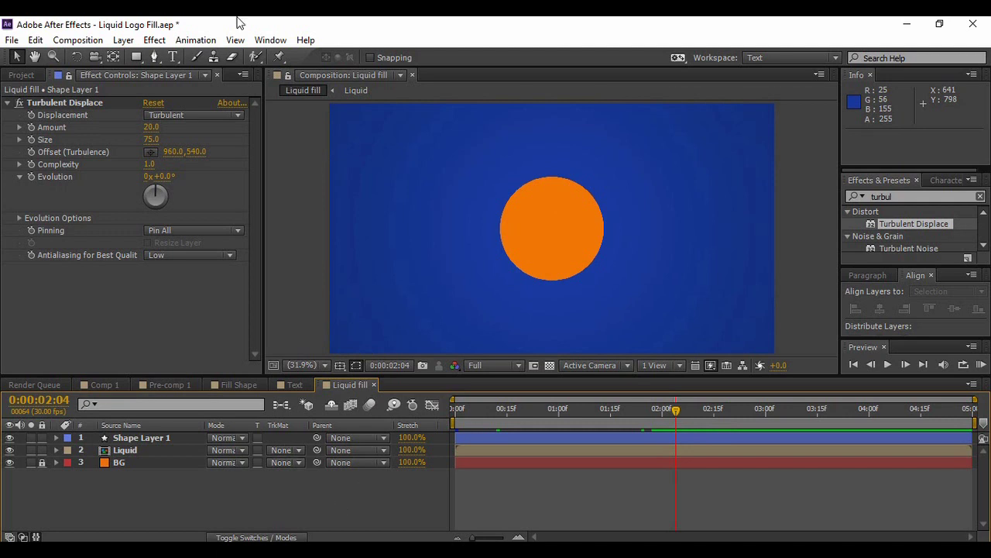
{"action": "left_click", "coordinate": [172, 58]}
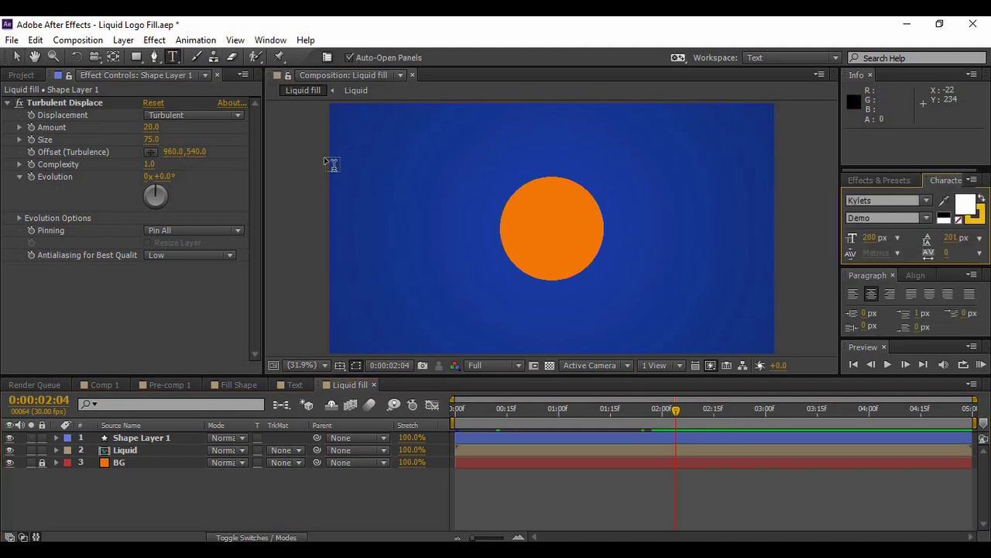
{"action": "left_click", "coordinate": [536, 240]}
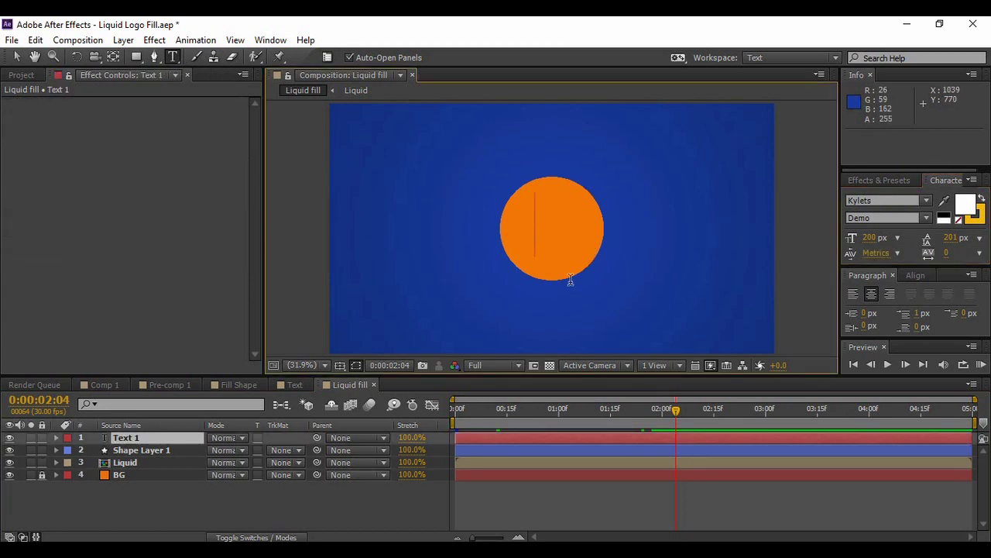
{"action": "type", "text": "Logo"}
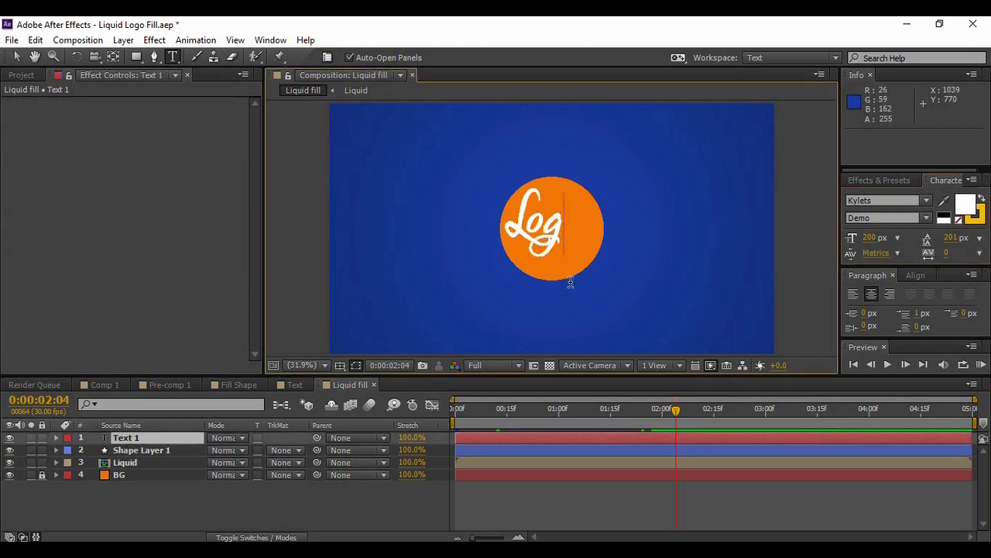
{"action": "left_click", "coordinate": [914, 275]}
{"action": "left_click", "coordinate": [880, 308]}
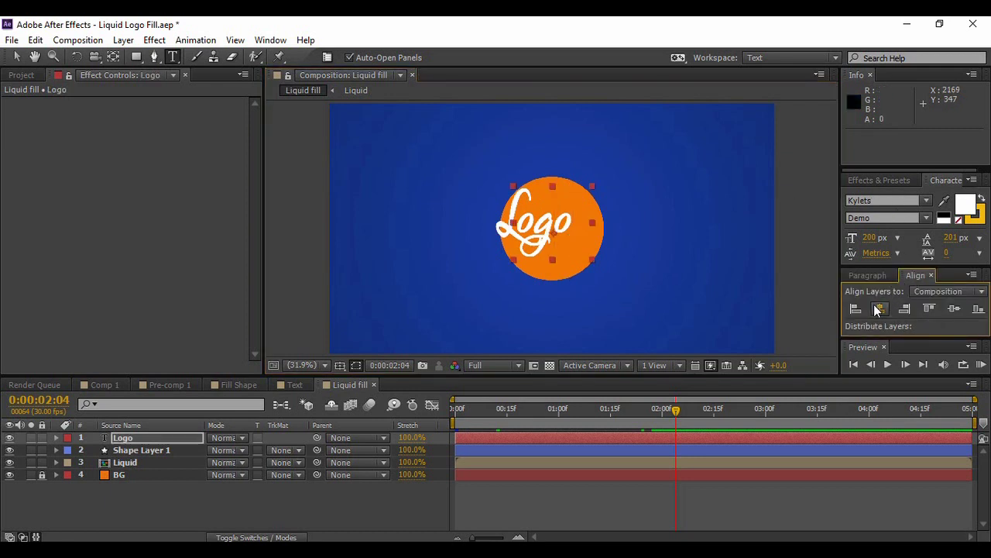
{"action": "left_click", "coordinate": [954, 309]}
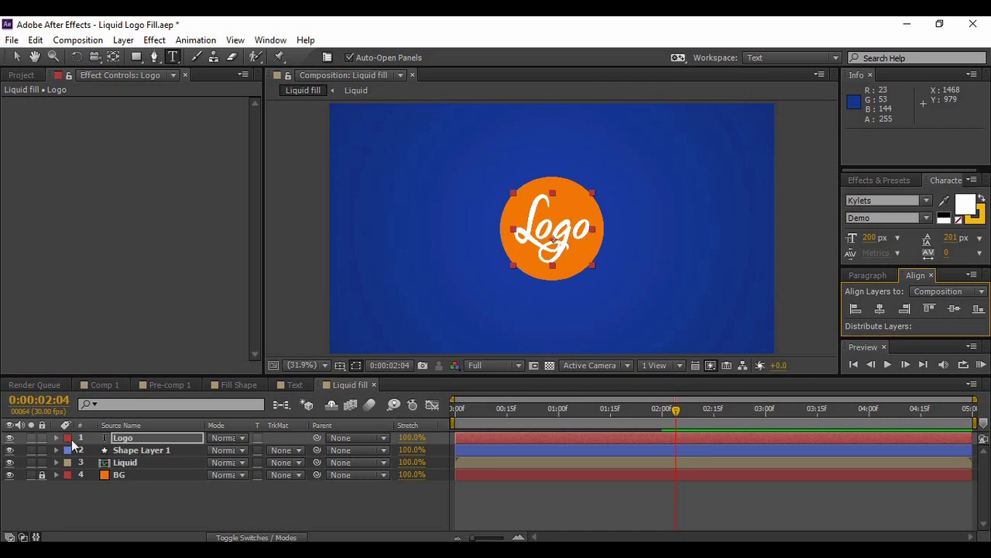
Pre-compose the Logo text layer into a composition named text
{"action": "right_click", "coordinate": [124, 439]}
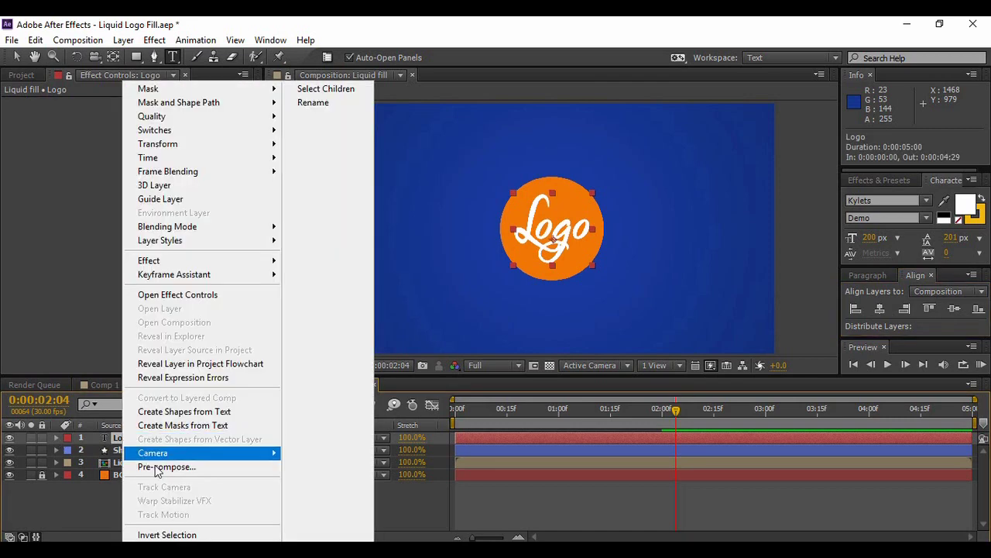
{"action": "left_click", "coordinate": [157, 467]}
{"action": "type", "text": "text"}
{"action": "key", "text": "Return"}
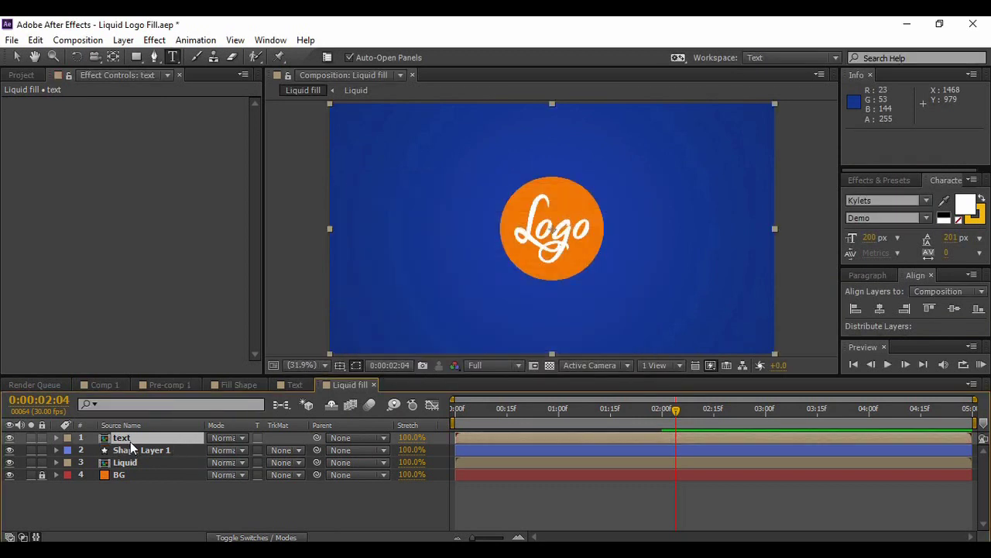
Keyframe the text layer's Opacity at 0% at 0:00:02:04
{"action": "key", "text": "t"}
{"action": "left_click", "coordinate": [225, 449]}
{"action": "type", "text": "0"}
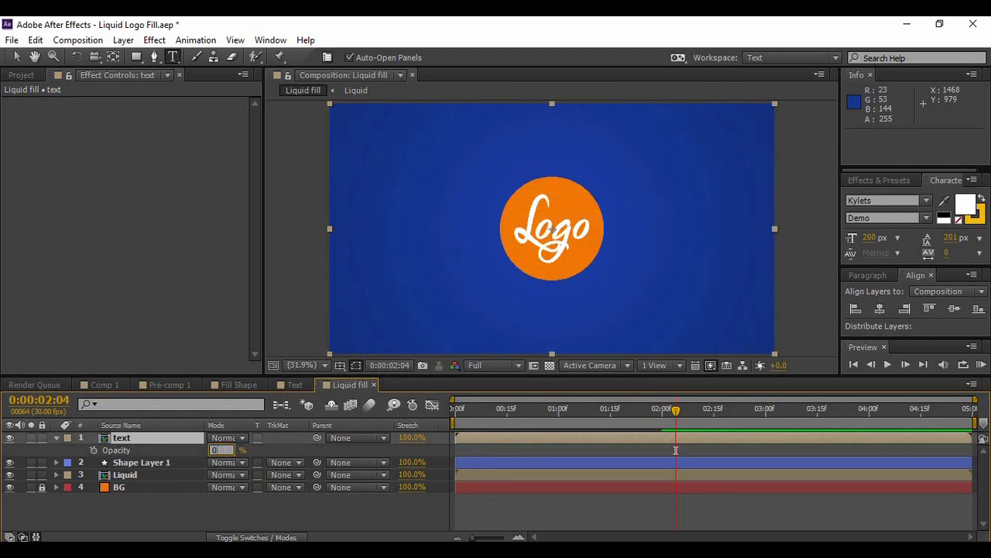
{"action": "key", "text": "Return"}
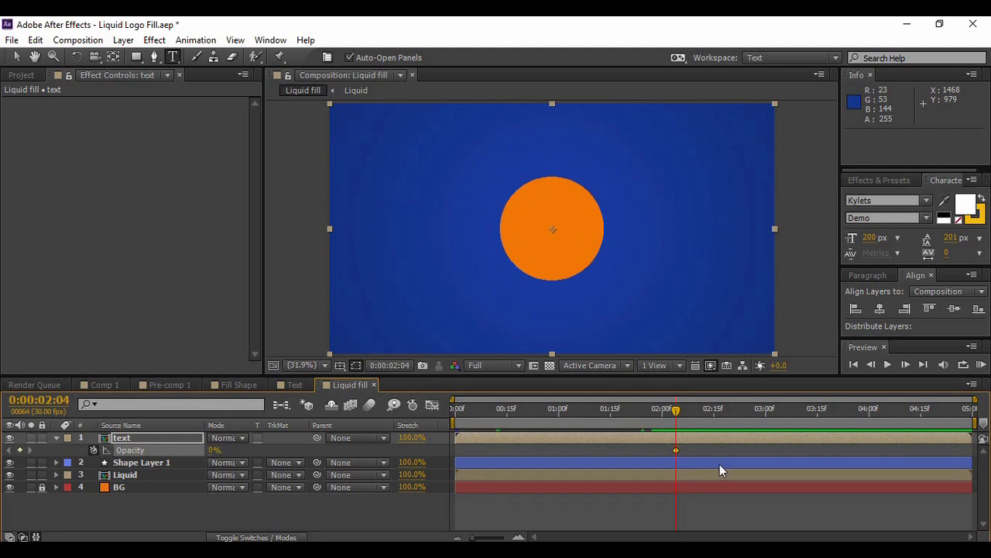
Keyframe the text layer's Opacity at 100% at 0:00:02:07 and collapse its properties
{"action": "left_click_drag", "start_coordinate": [676, 409], "coordinate": [687, 414]}
{"action": "left_click", "coordinate": [213, 450]}
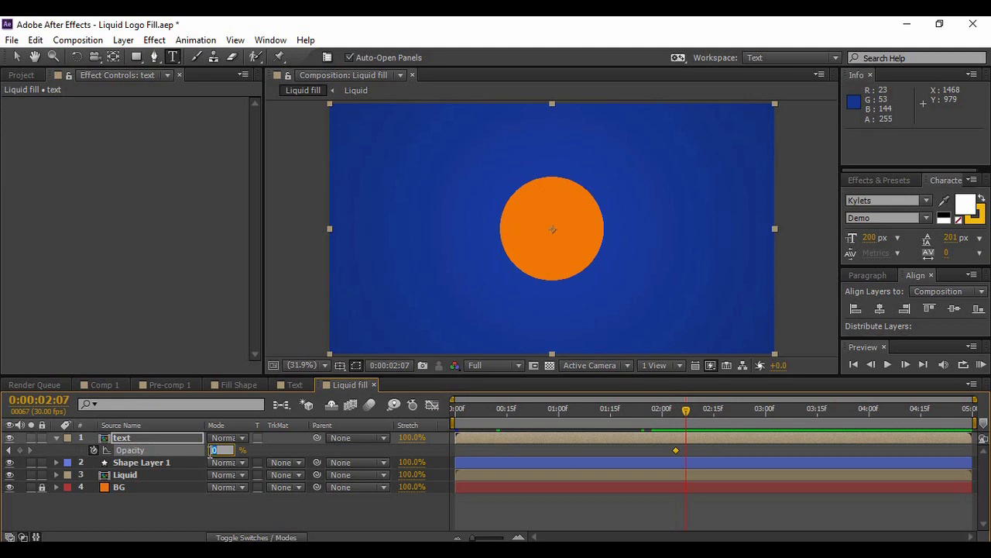
{"action": "key", "text": "Return"}
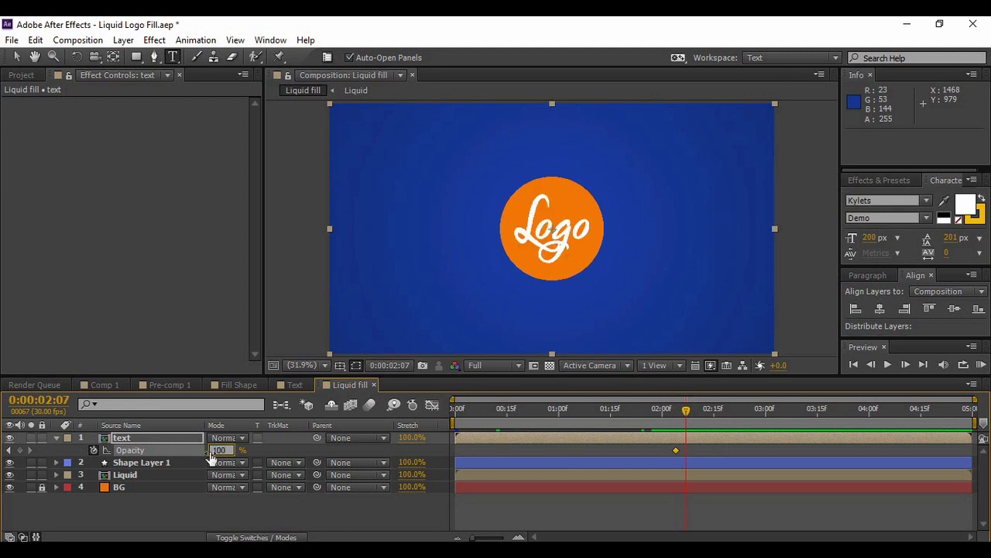
{"action": "left_click", "coordinate": [256, 523]}
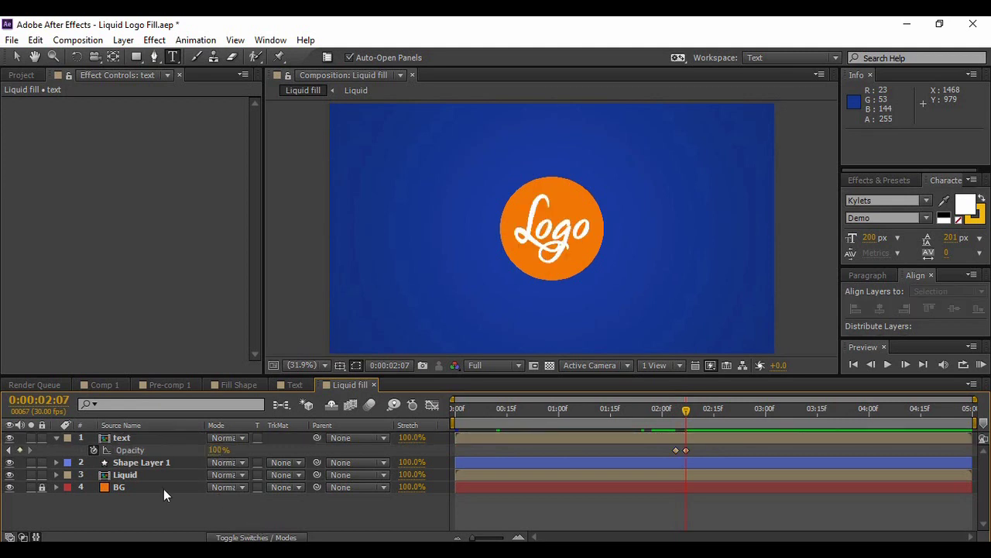
{"action": "left_click", "coordinate": [55, 437]}
Pre-compose the text and Liquid layers as Animation and keyframe its Scale from 100% at 0:00:02:09 to 150% at 0:00:04:00
{"action": "left_click", "coordinate": [124, 438]}
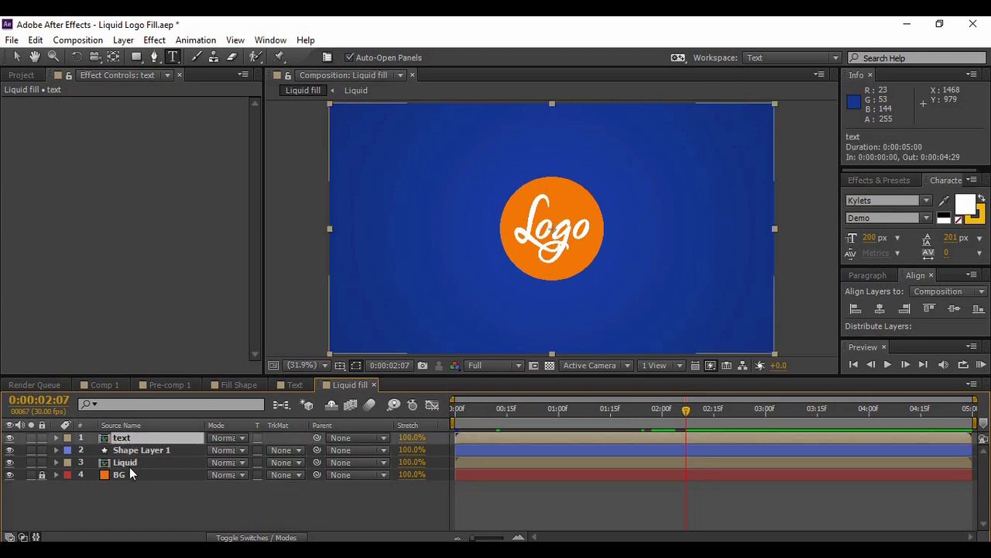
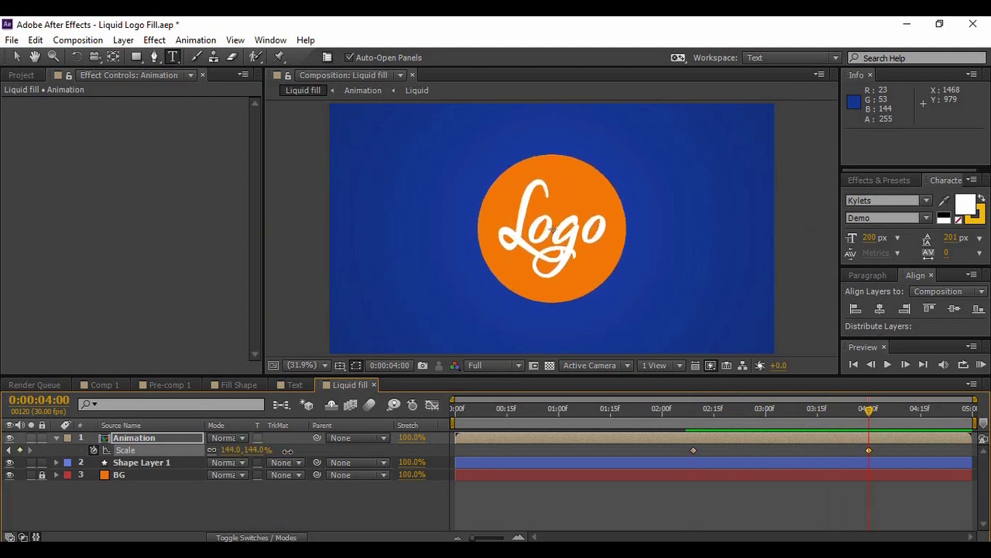
{"action": "left_click", "coordinate": [329, 529]}
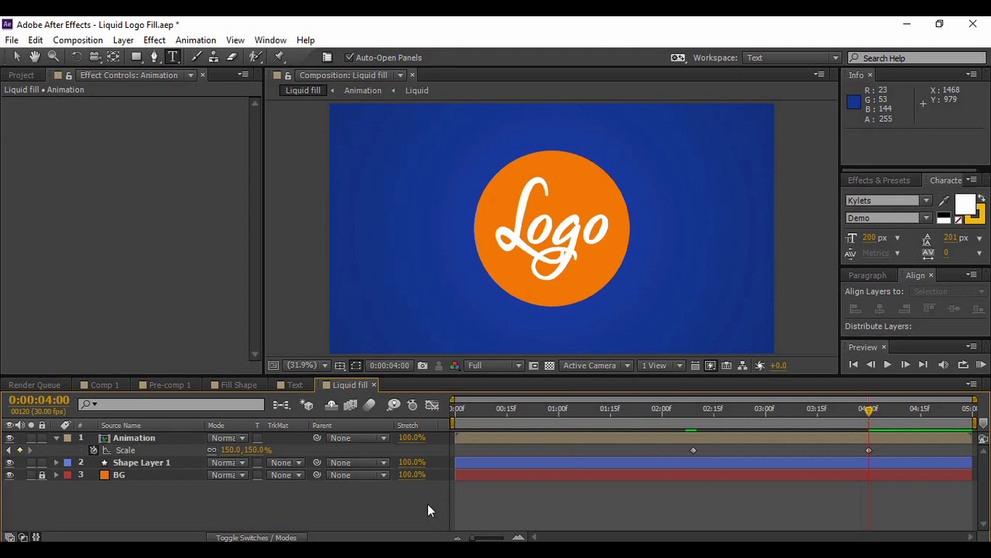
Preview the liquid fill, logo text and scale-up from the first frame in an enlarged composition view
{"action": "left_click", "coordinate": [853, 364]}
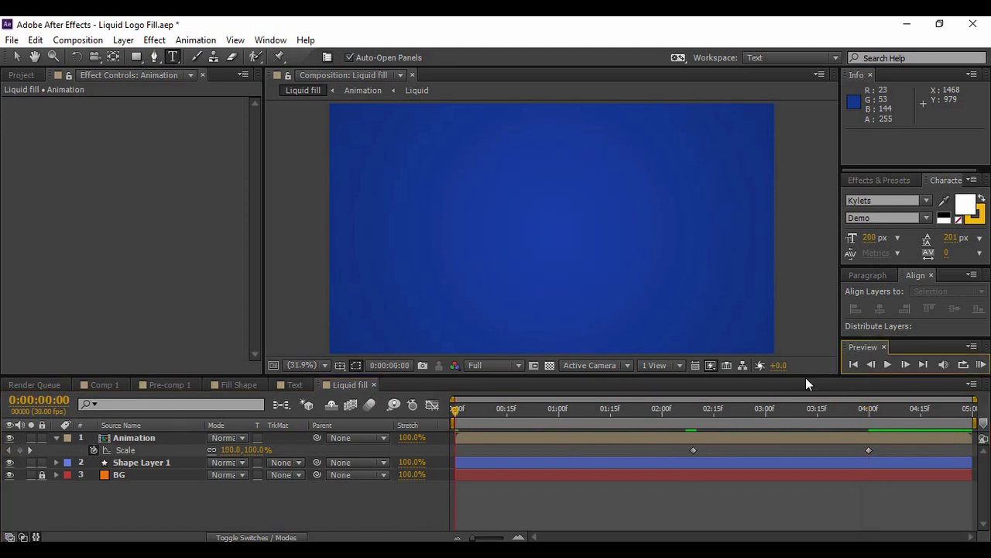
{"action": "left_click_drag", "start_coordinate": [806, 375], "coordinate": [883, 525]}
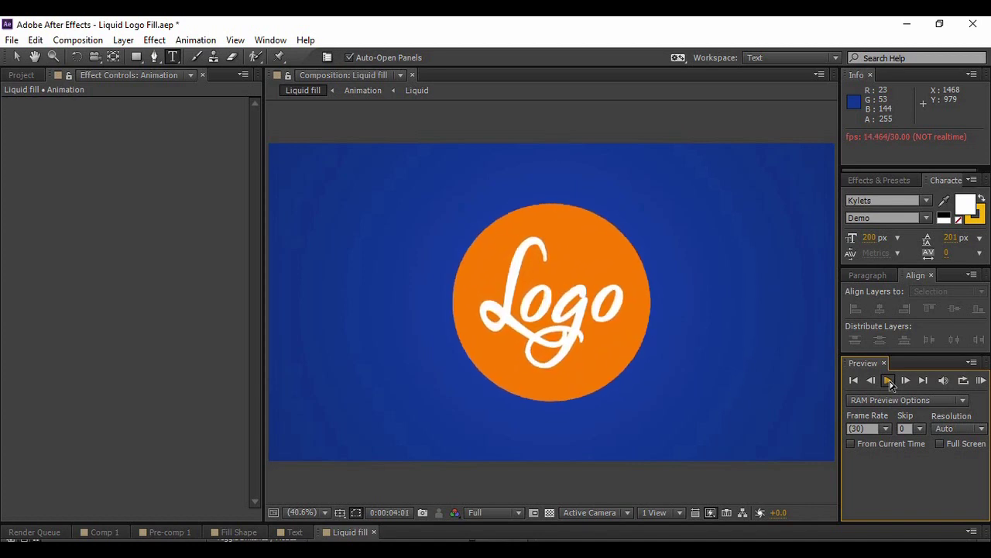
{"action": "left_click", "coordinate": [890, 382]}
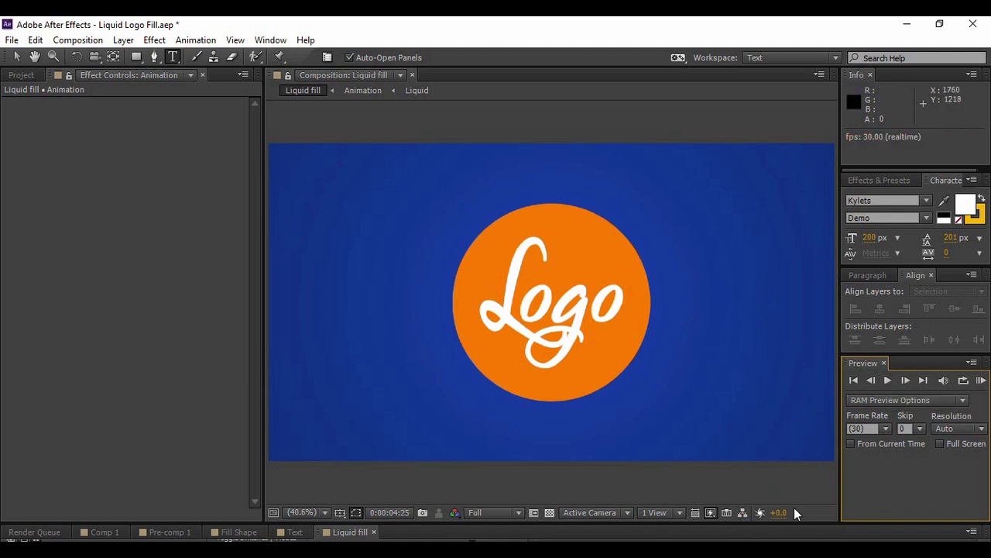
{"action": "left_click_drag", "start_coordinate": [793, 521], "coordinate": [818, 417]}
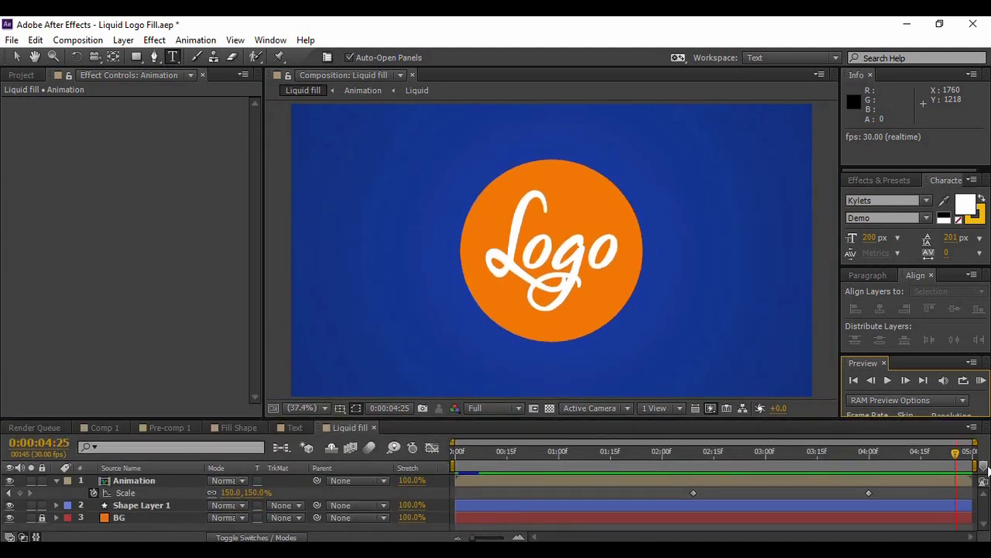
Reveal Shape Layer 1's keyframes and move the second Trim Paths End keyframe earlier to 0:00:00:08
{"action": "left_click_drag", "start_coordinate": [954, 457], "coordinate": [492, 478]}
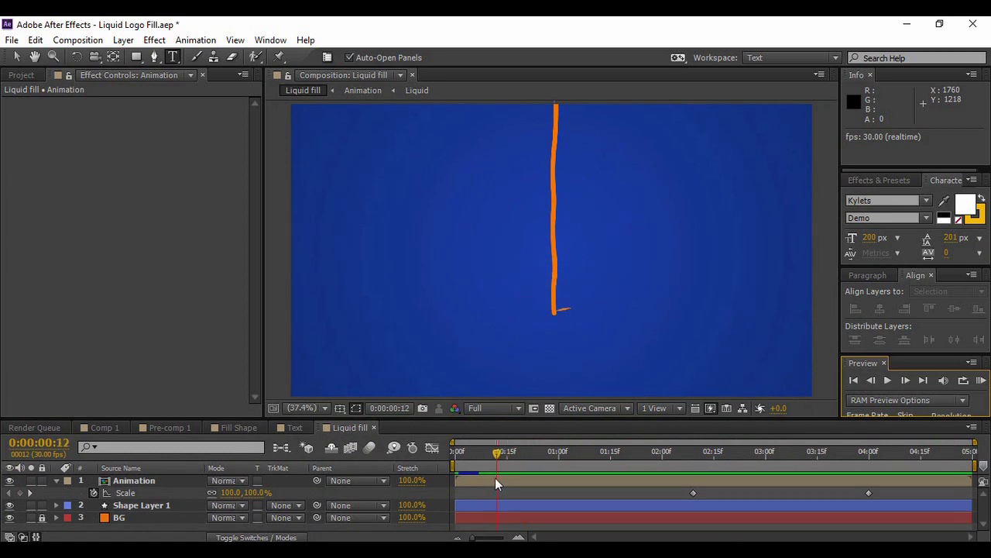
{"action": "left_click", "coordinate": [470, 482]}
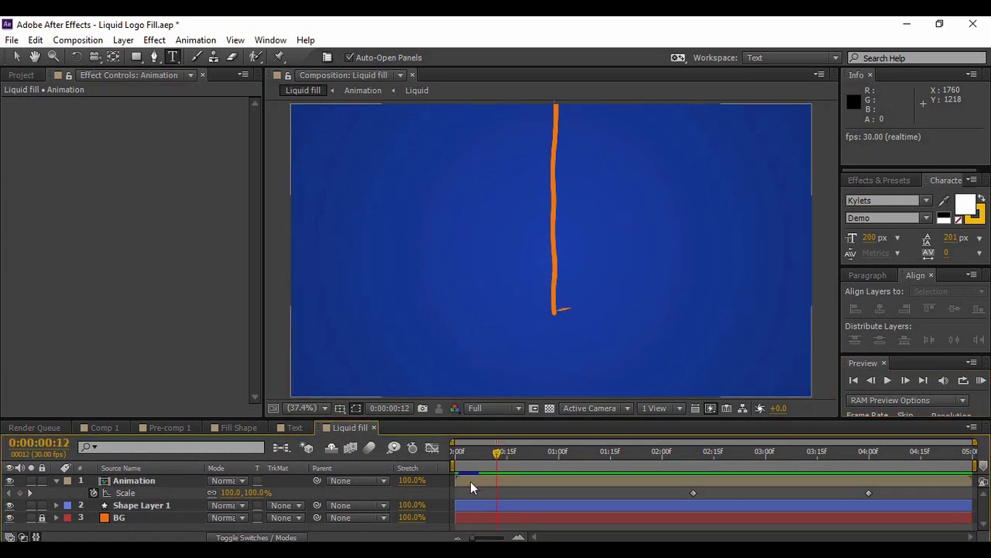
{"action": "left_click", "coordinate": [147, 505]}
{"action": "key", "text": "u"}
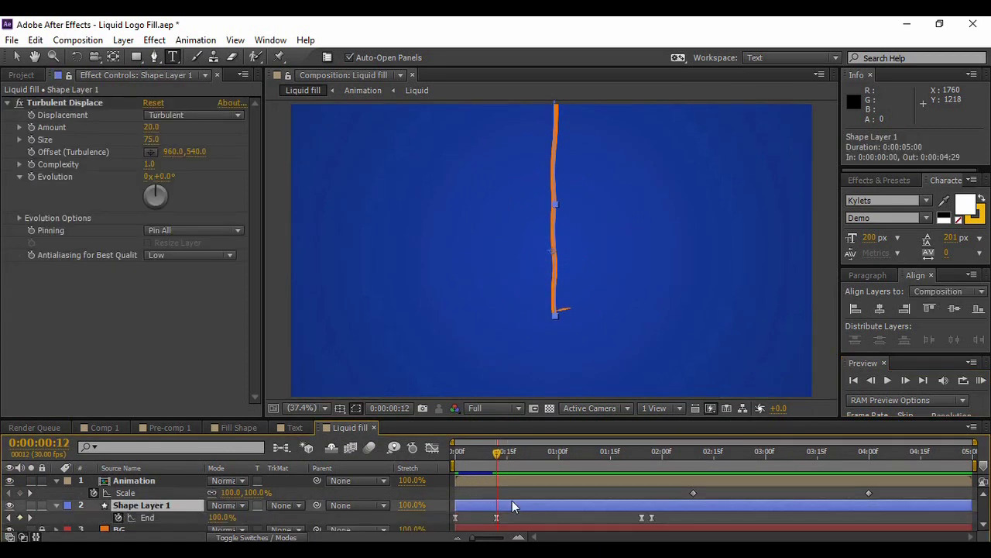
{"action": "left_click_drag", "start_coordinate": [497, 519], "coordinate": [486, 519]}
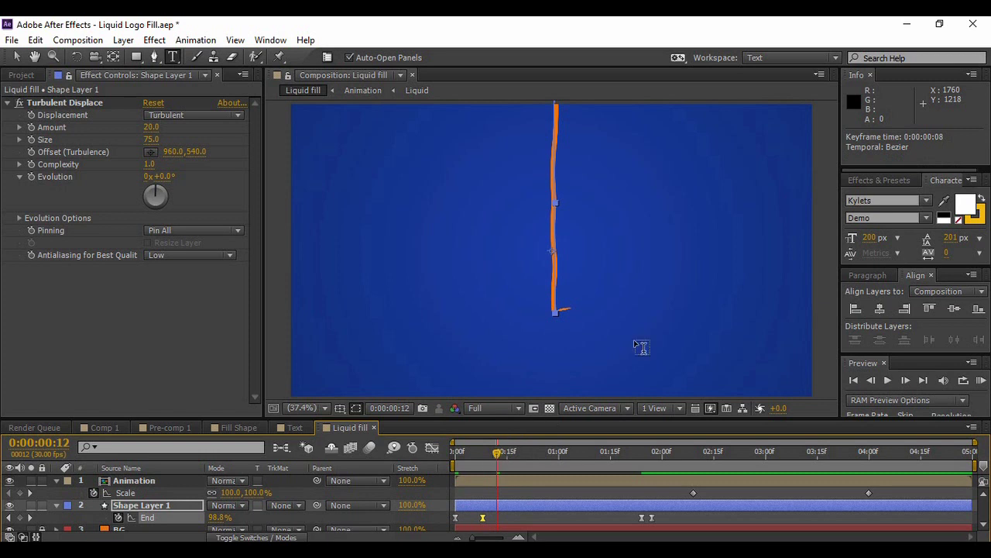
Move the last two Trim Paths End keyframes to about 0:00:02:02 and 0:00:02:06, and collapse both layers' properties
{"action": "left_click", "coordinate": [570, 451]}
{"action": "left_click_drag", "start_coordinate": [641, 518], "coordinate": [655, 518]}
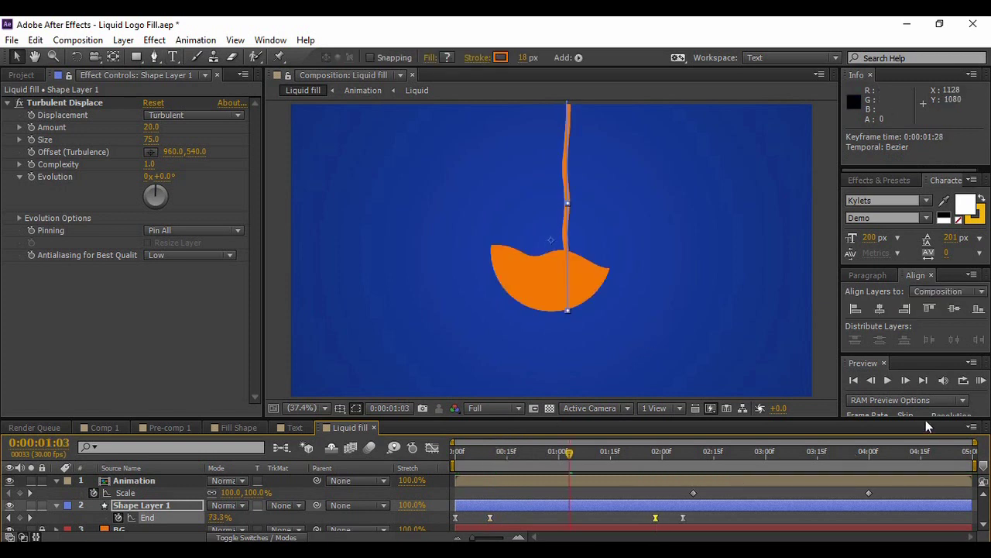
{"action": "left_click", "coordinate": [888, 380]}
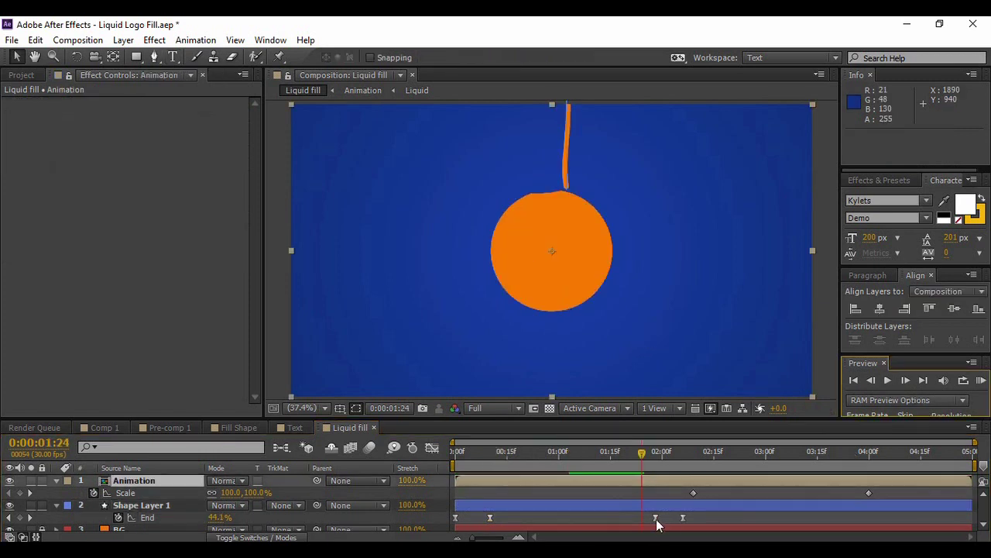
{"action": "left_click_drag", "start_coordinate": [660, 517], "coordinate": [670, 518]}
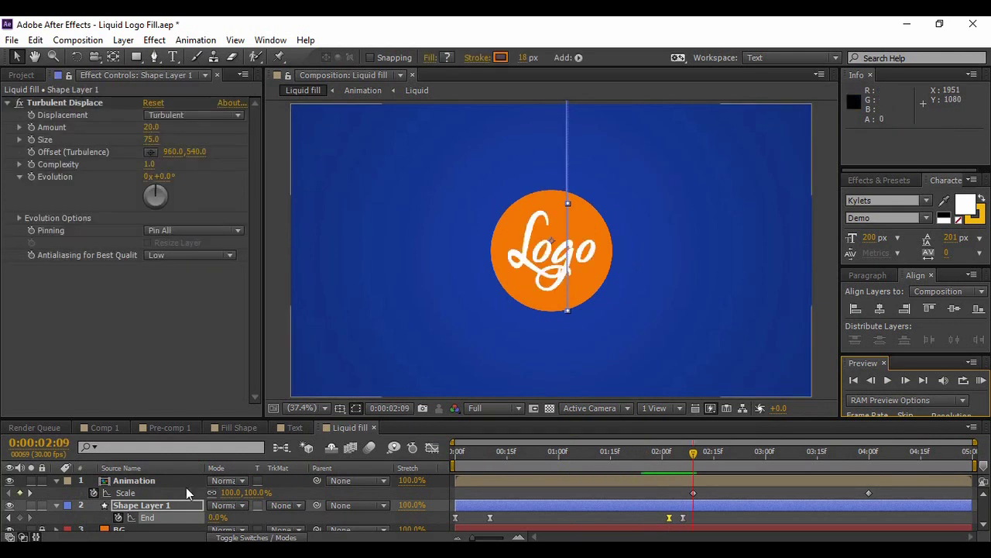
{"action": "left_click", "coordinate": [56, 505]}
{"action": "left_click", "coordinate": [57, 480]}
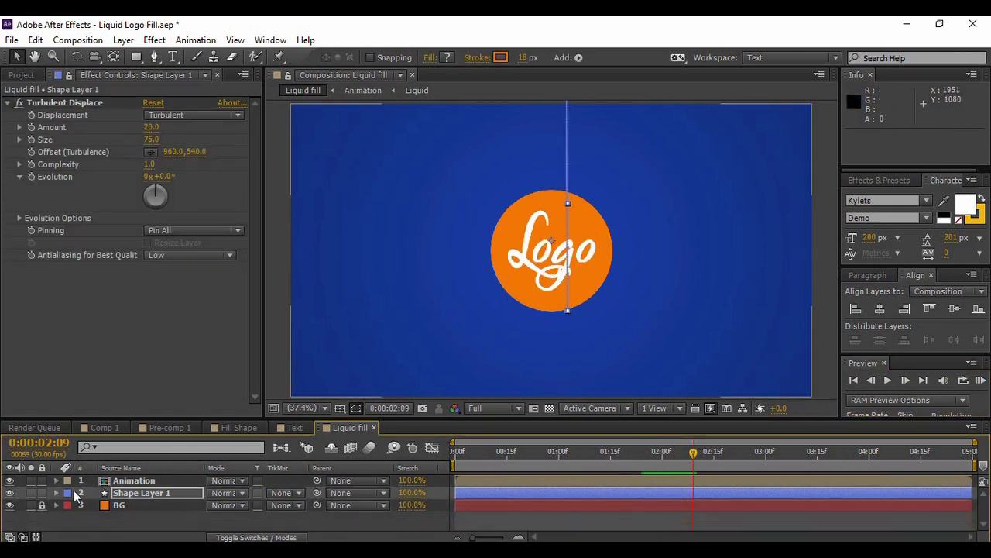
{"action": "left_click", "coordinate": [219, 527]}
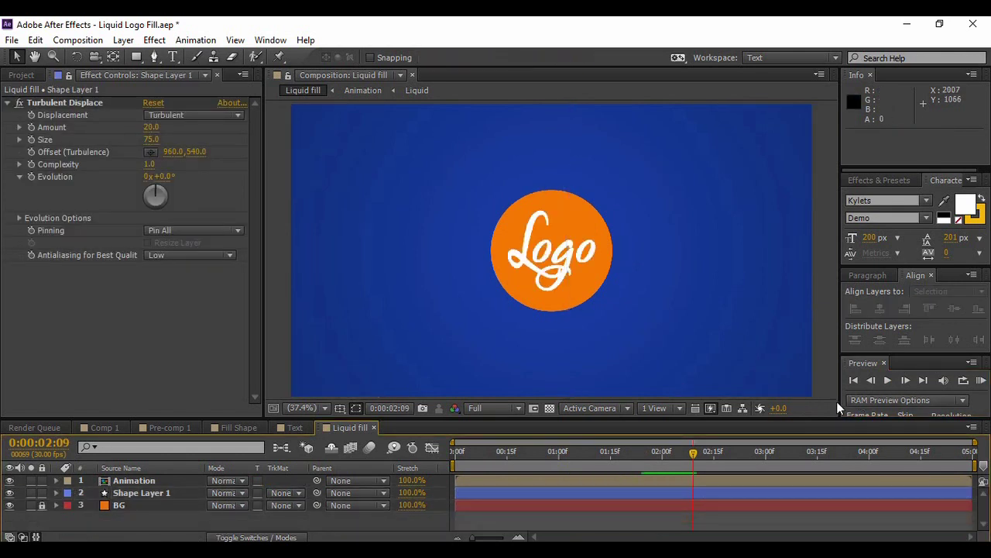
Preview the retimed logo animation from the first frame in an enlarged composition view
{"action": "left_click", "coordinate": [853, 380]}
{"action": "left_click_drag", "start_coordinate": [823, 420], "coordinate": [842, 551]}
{"action": "left_click", "coordinate": [888, 381]}
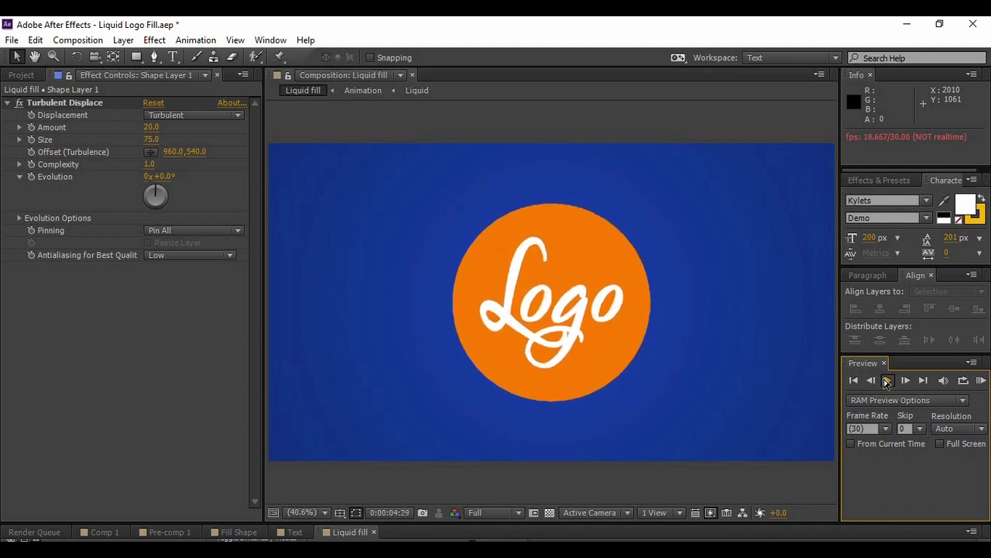
{"action": "left_click", "coordinate": [888, 380]}
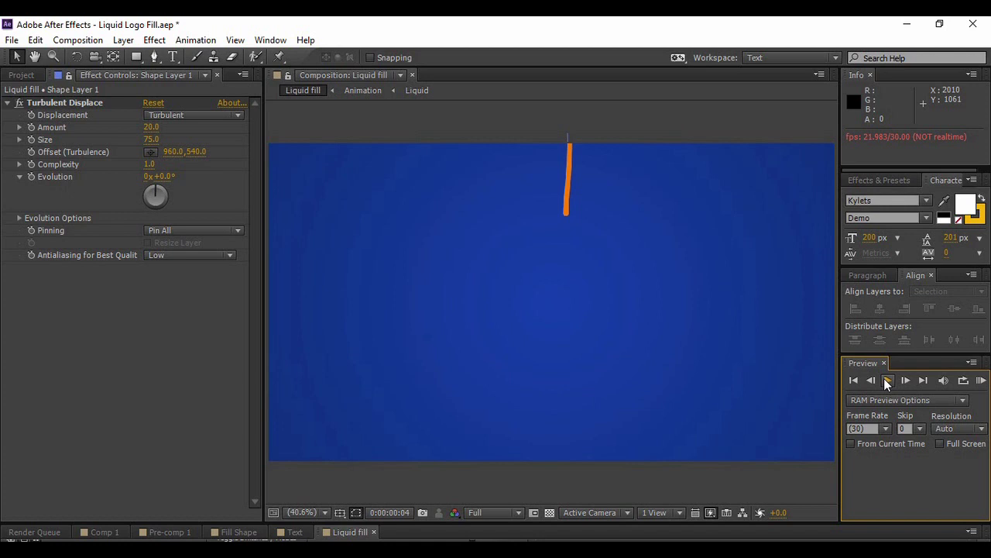